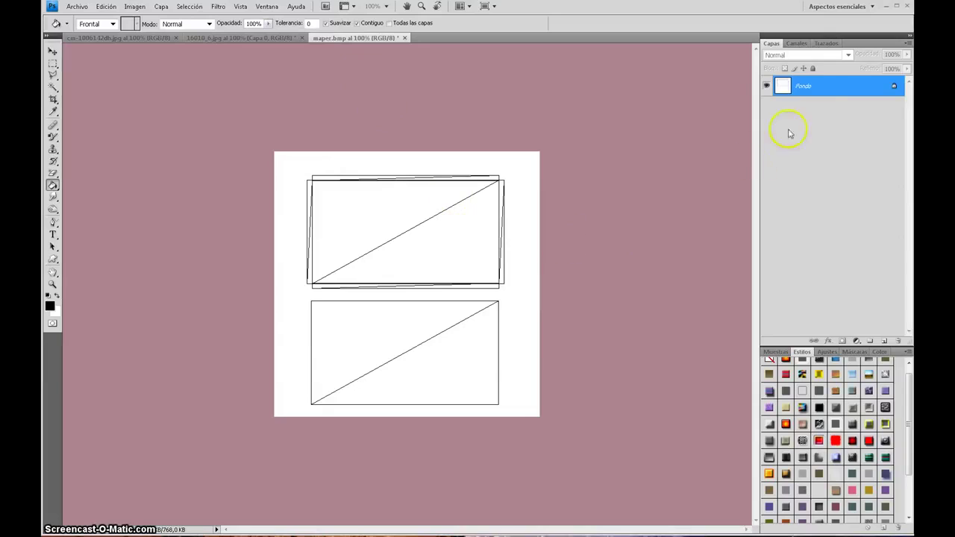
# Step: Add a new layer above the background and set the foreground color to gray 808080 (RGB 128, 128, 128)
pyautogui.click(887, 341)
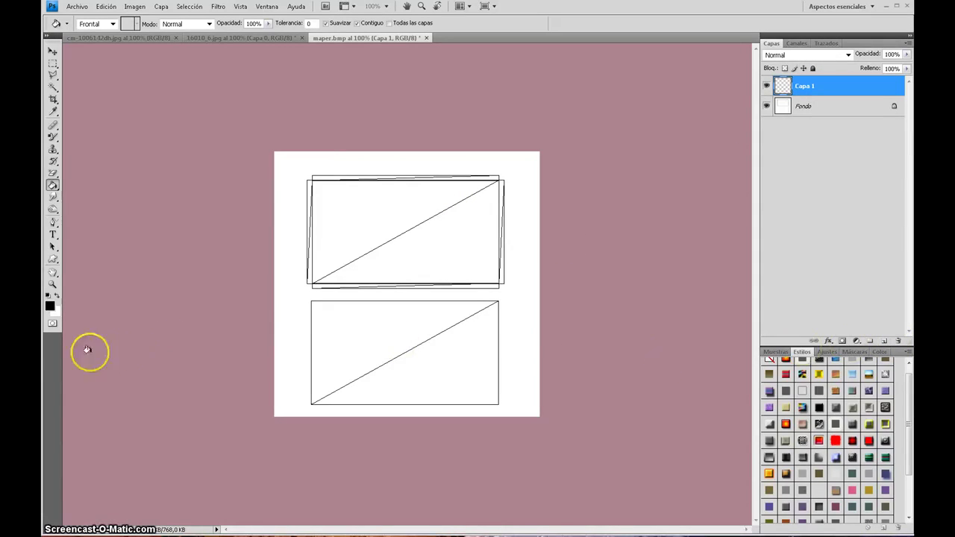
pyautogui.click(51, 306)
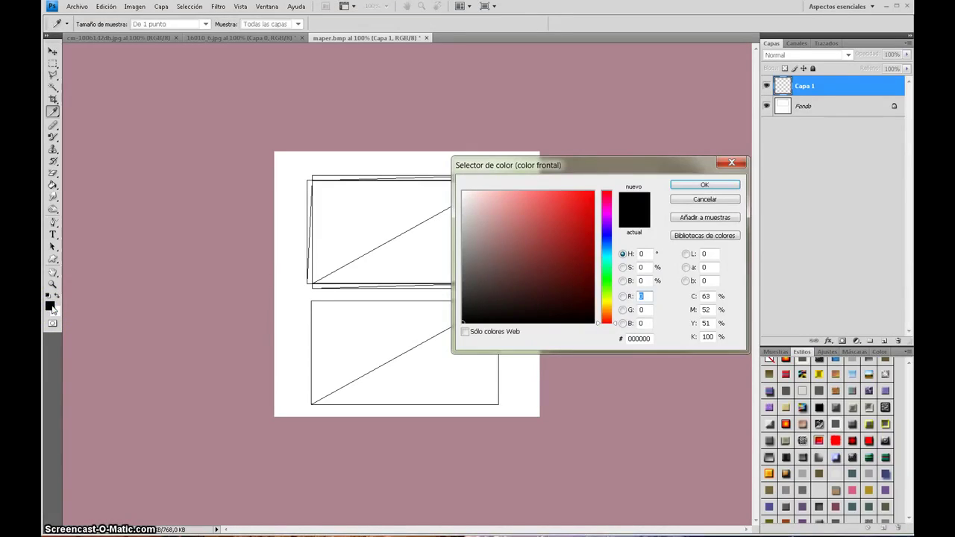
pyautogui.click(494, 265)
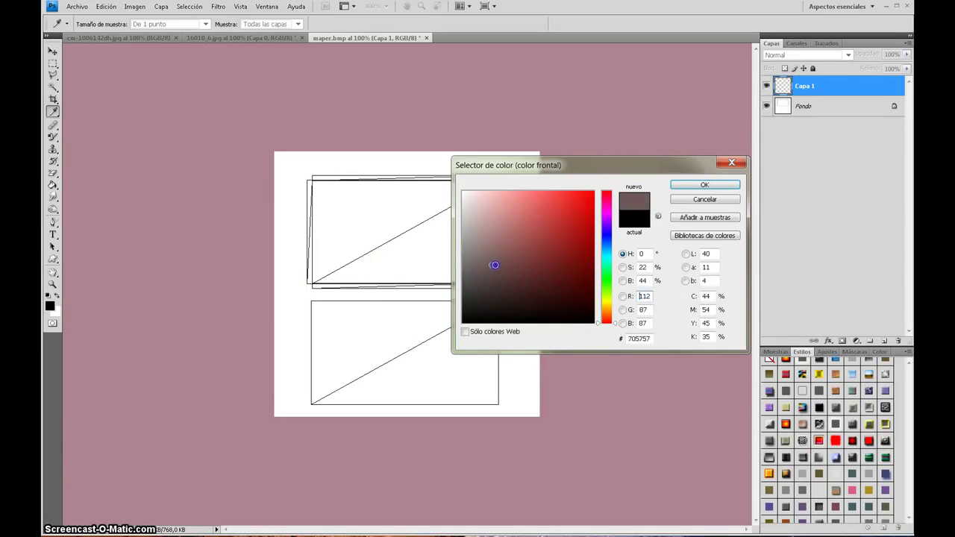
pyautogui.press('Up')
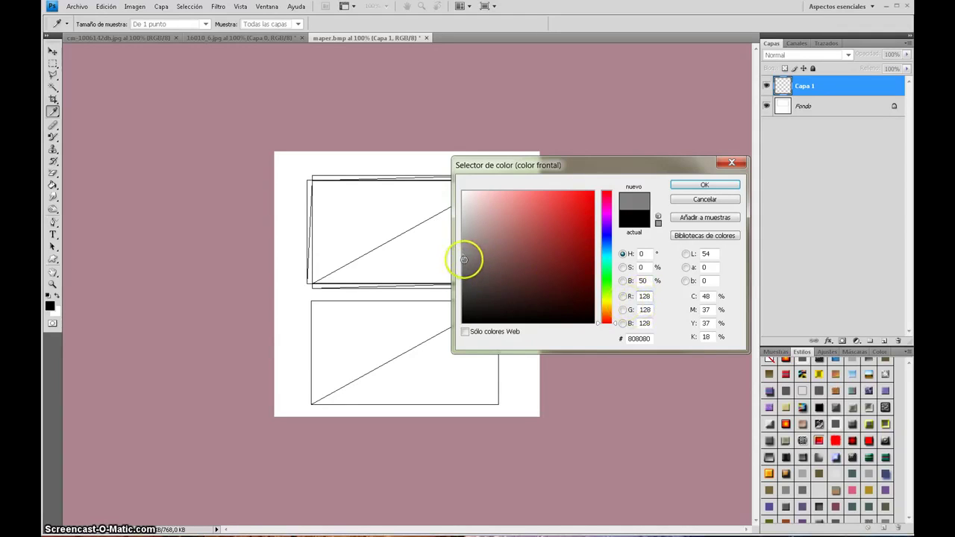
pyautogui.click(723, 185)
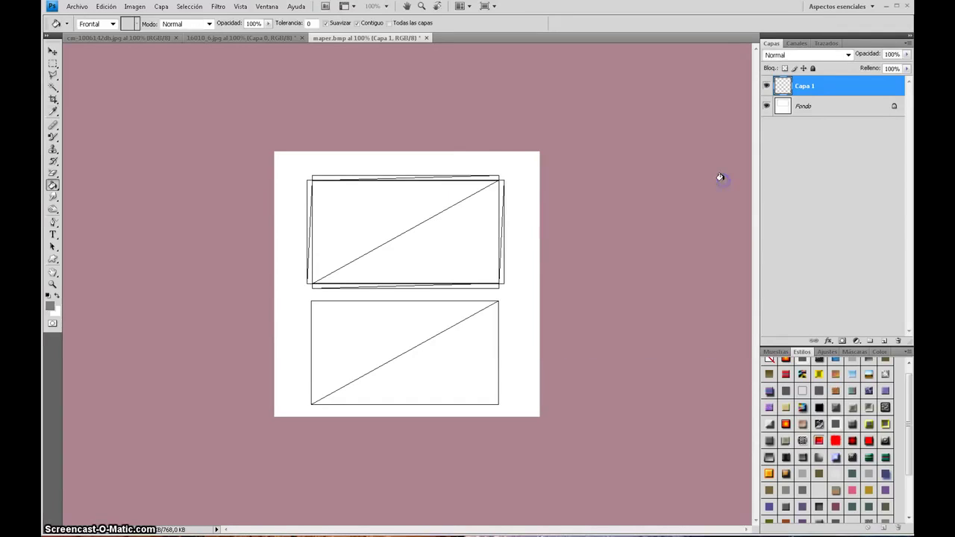
pyautogui.press('g')
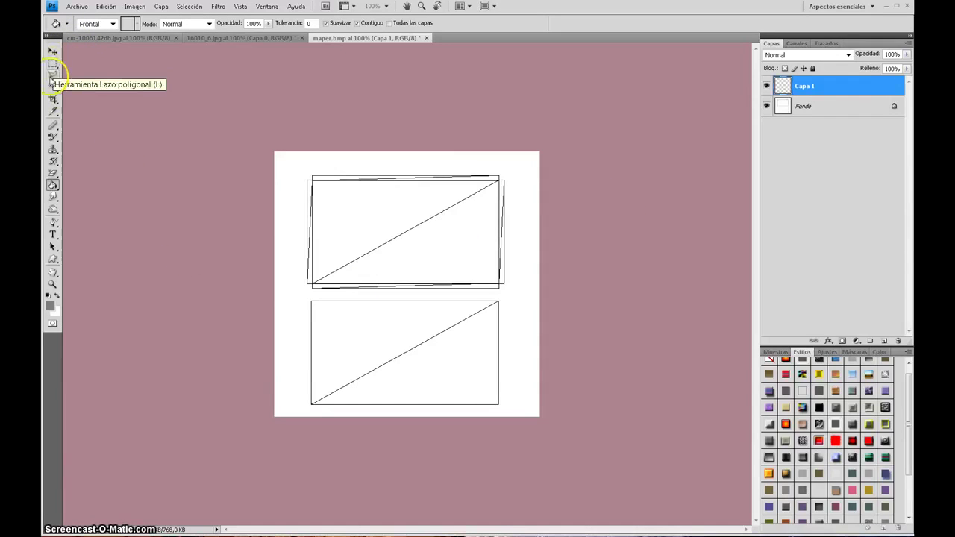
# Step: Outline the lower rectangle with the Polygonal Lasso, fill it with the gray foreground color and deselect
pyautogui.click(52, 76)
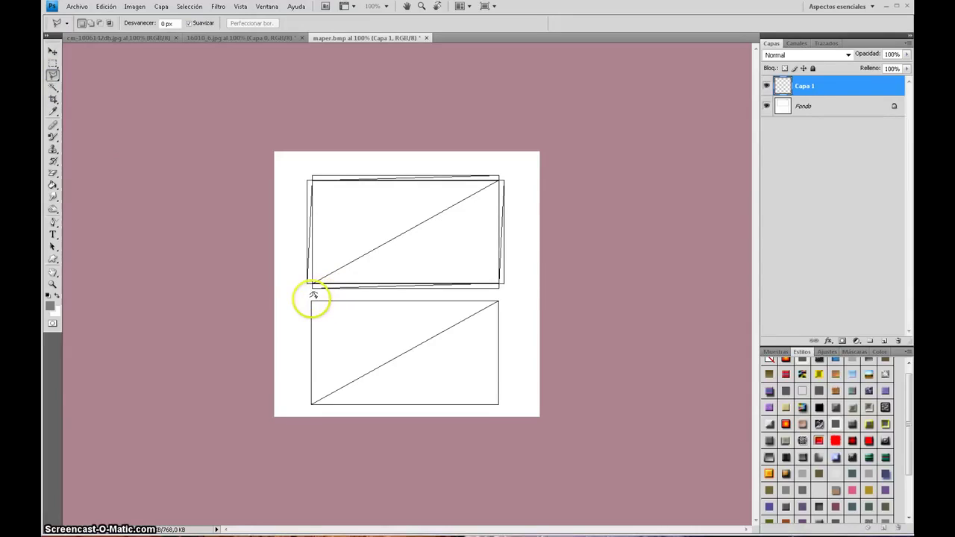
pyautogui.moveTo(311, 299); pyautogui.dragTo(312, 296)
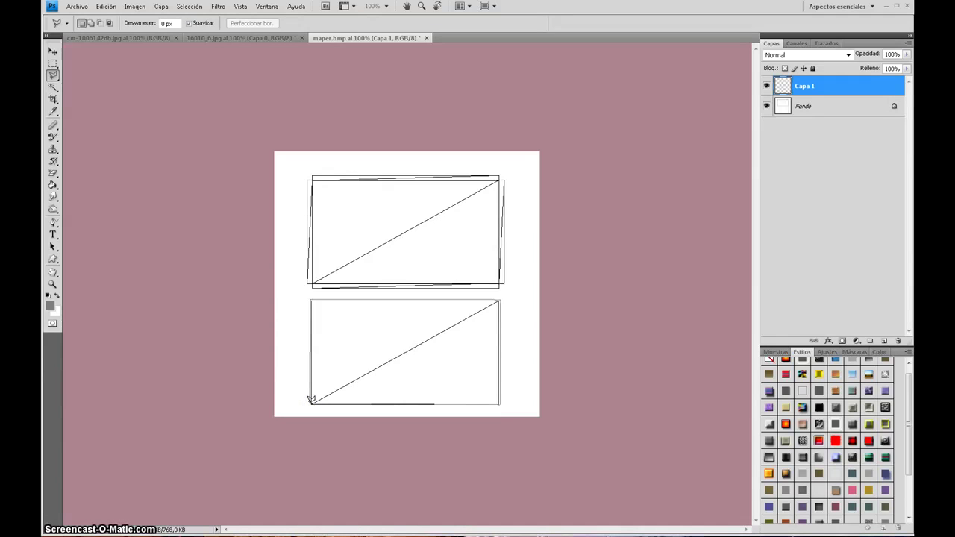
pyautogui.click(311, 298)
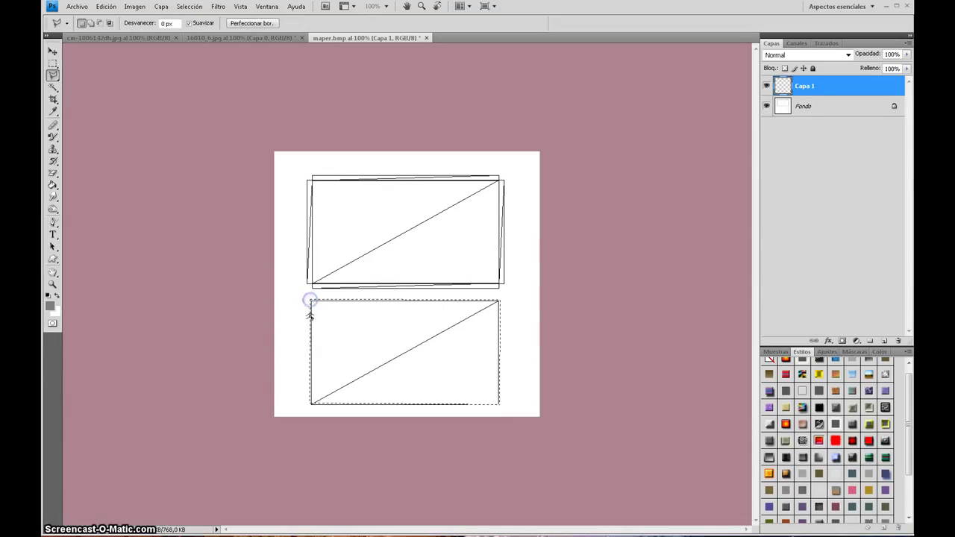
pyautogui.click(53, 186)
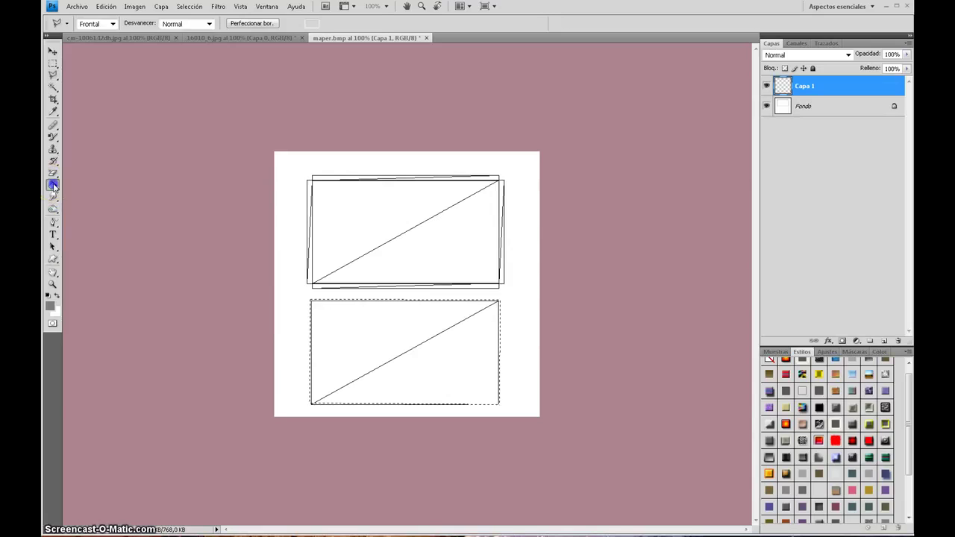
pyautogui.click(417, 353)
pyautogui.click(314, 363)
pyautogui.hotkey('ctrl', 'd')
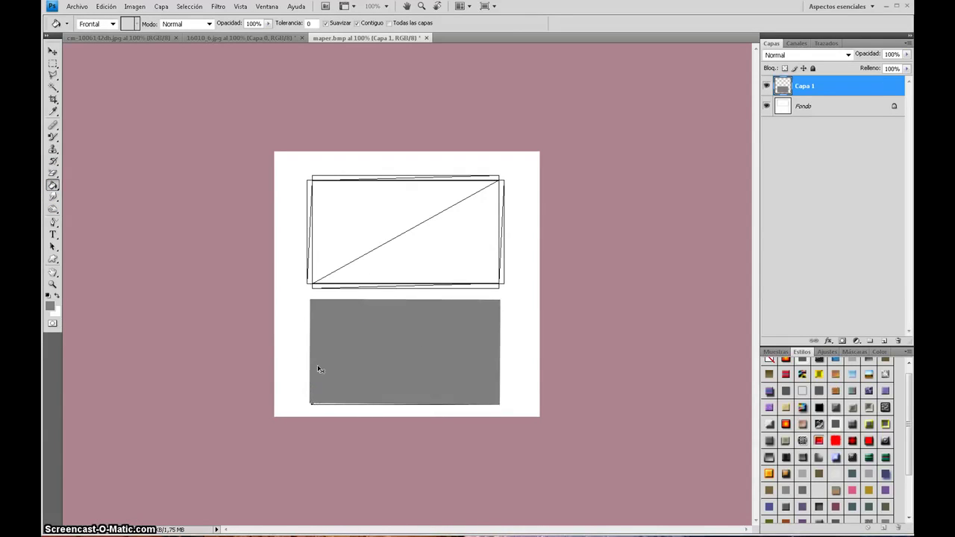
pyautogui.click(320, 404)
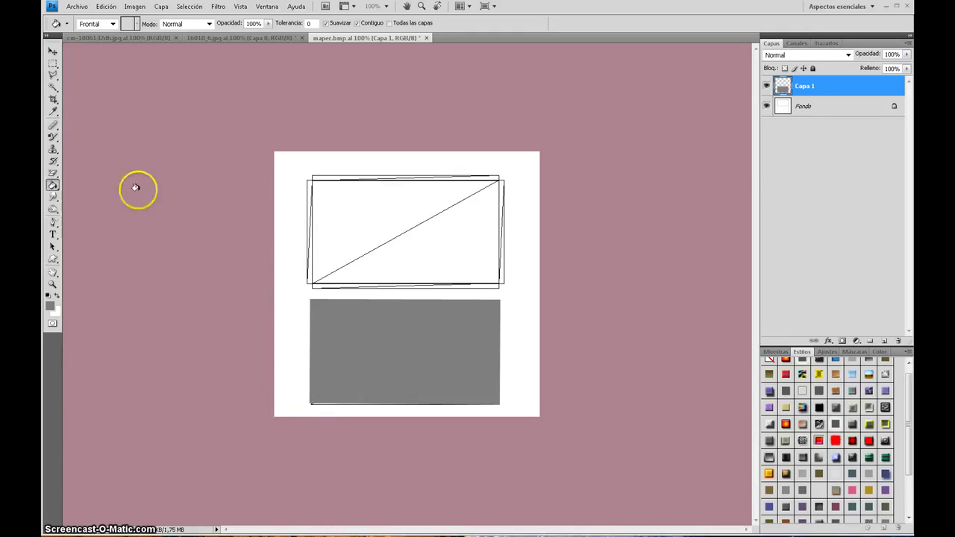
# Step: Select both overlapping outlines of the upper rectangle with the Rectangular Marquee, fill the combined area with gray and deselect
pyautogui.click(52, 64)
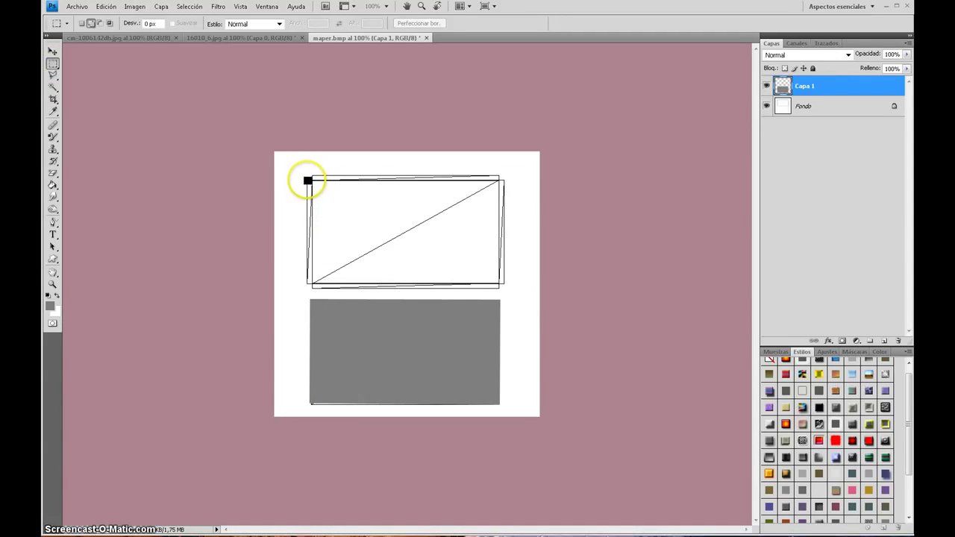
pyautogui.click(306, 179)
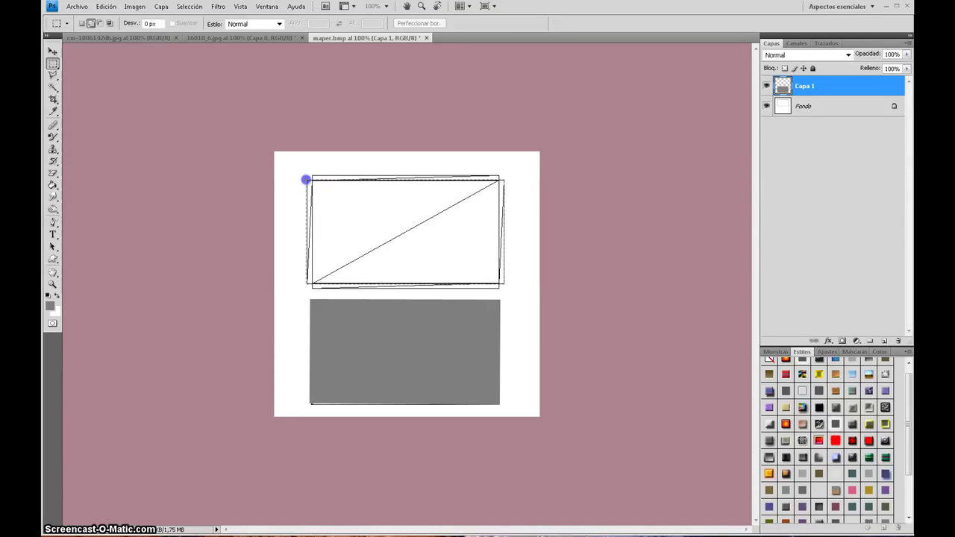
pyautogui.moveTo(305, 179); pyautogui.dragTo(506, 285)
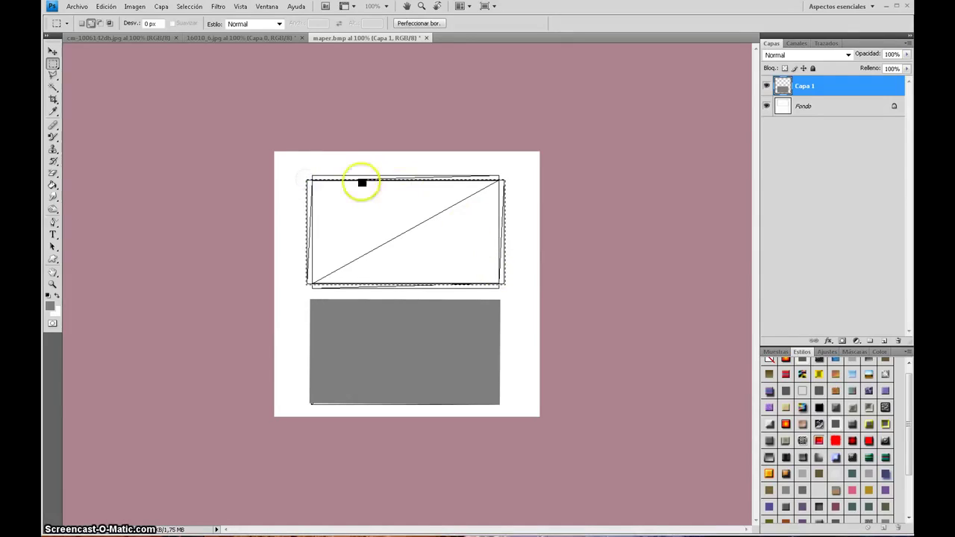
pyautogui.click(311, 174)
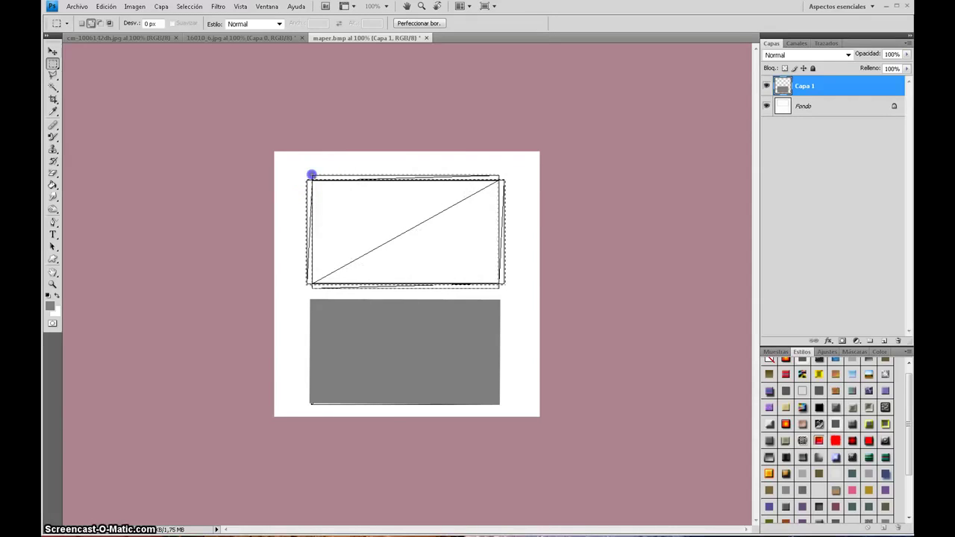
pyautogui.moveTo(312, 175); pyautogui.dragTo(500, 286)
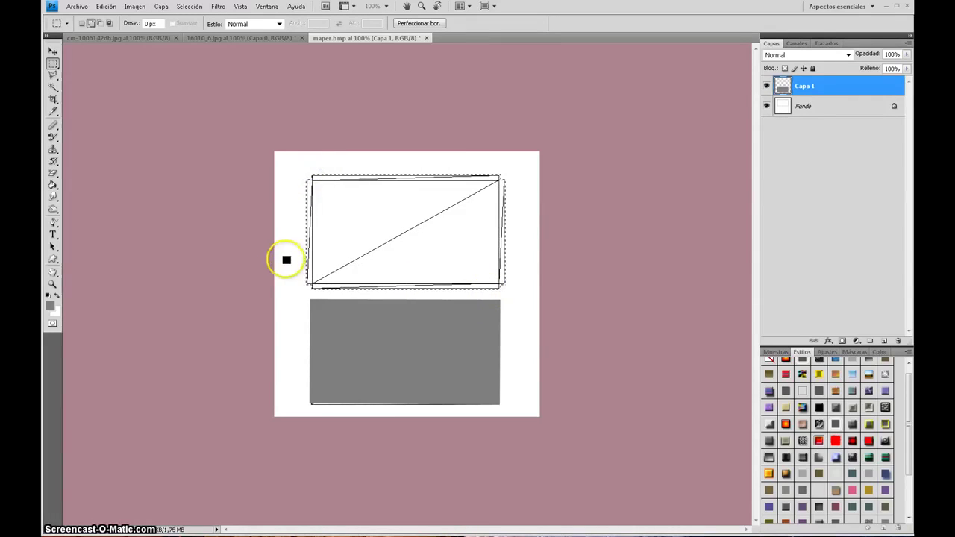
pyautogui.click(53, 185)
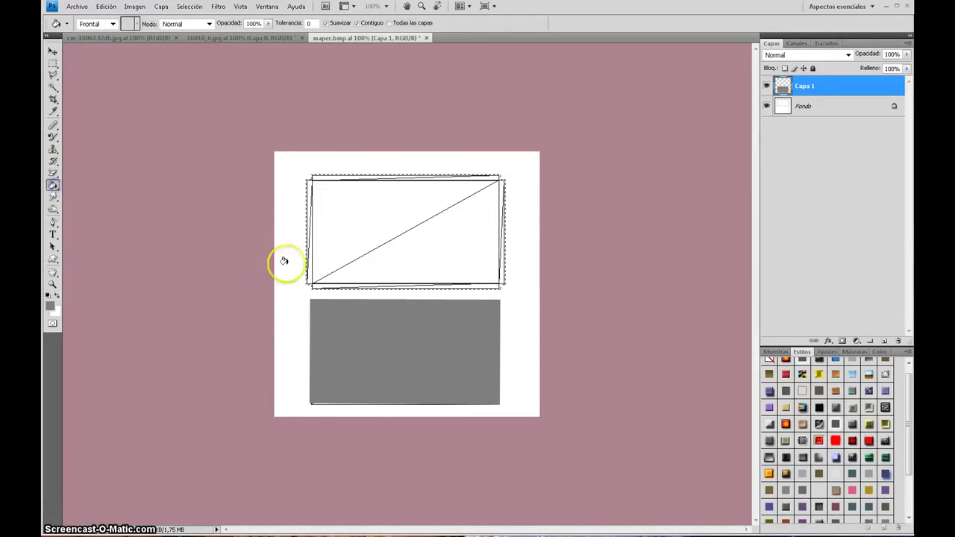
pyautogui.click(337, 222)
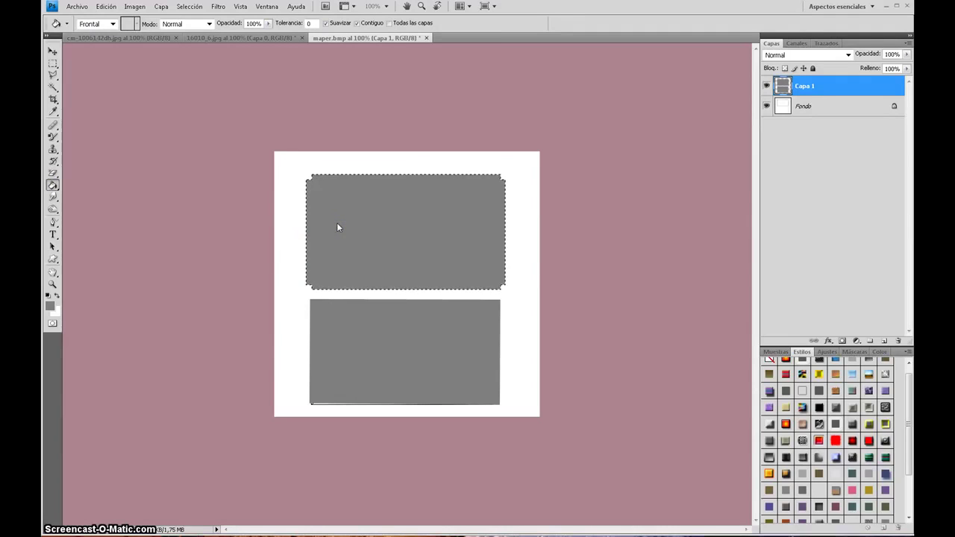
pyautogui.hotkey('ctrl', 'd')
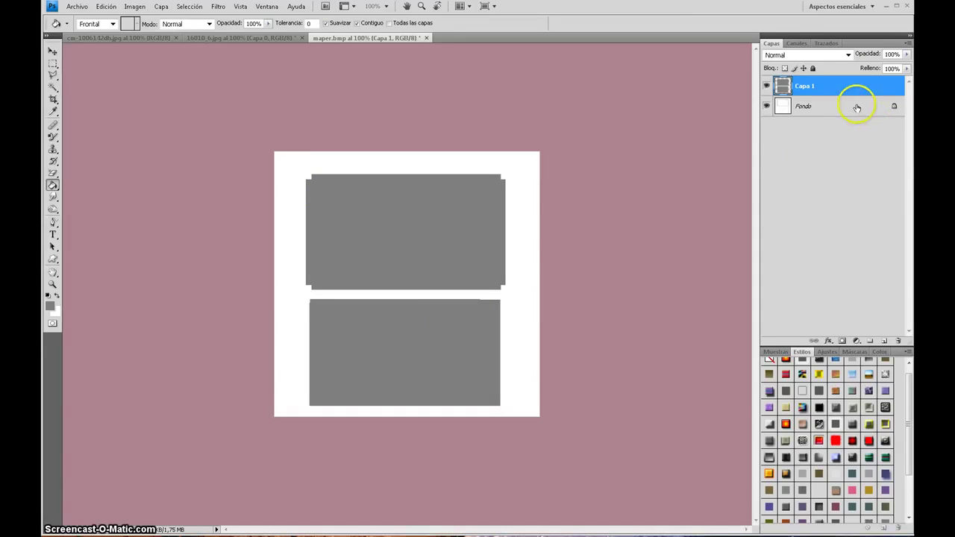
# Step: Apply an inner shadow to the gray shapes' layer with a distance of 0 px and a size of 18 px
pyautogui.click(829, 340)
pyautogui.click(865, 396)
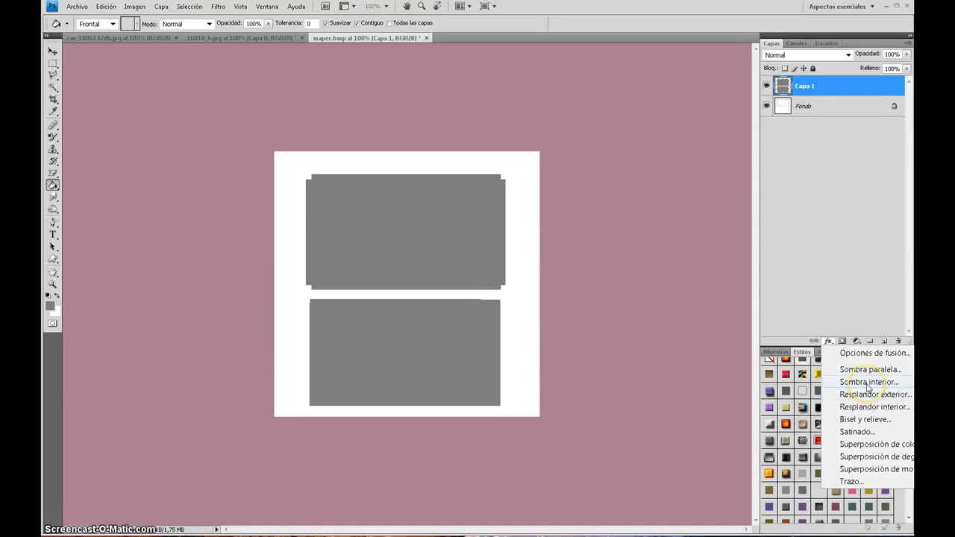
pyautogui.click(868, 382)
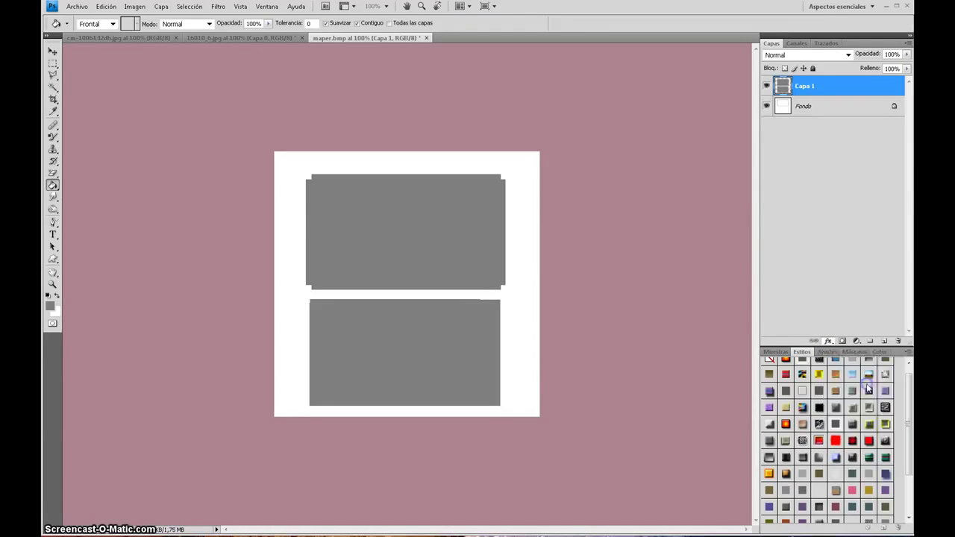
pyautogui.moveTo(774, 284); pyautogui.dragTo(777, 317)
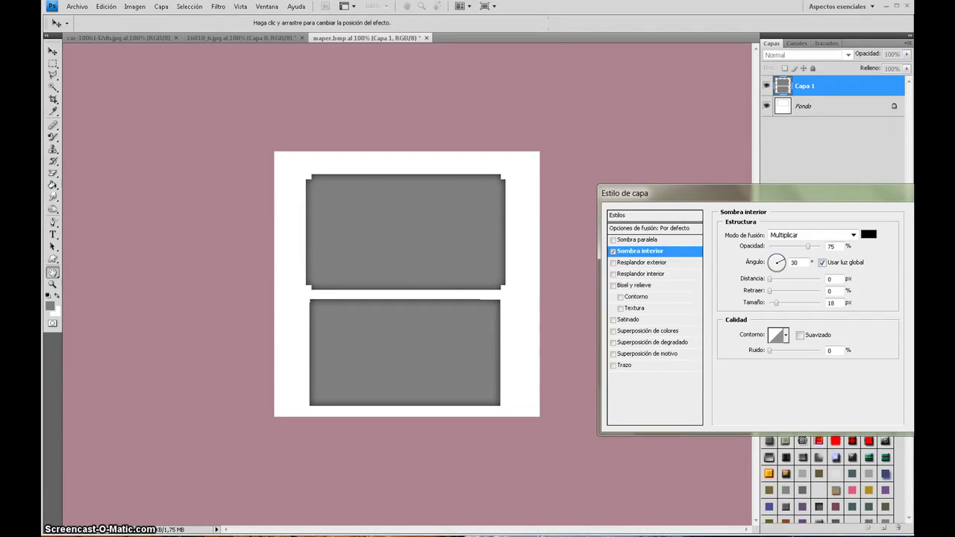
pyautogui.press('Return')
pyautogui.press('g')
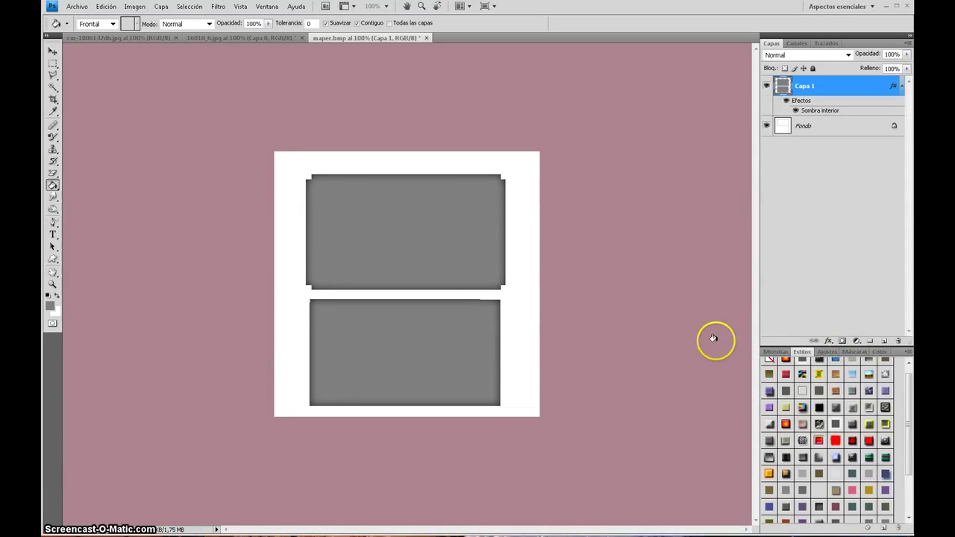
# Step: Add a new layer directly above the background layer and fill it with black
pyautogui.click(852, 123)
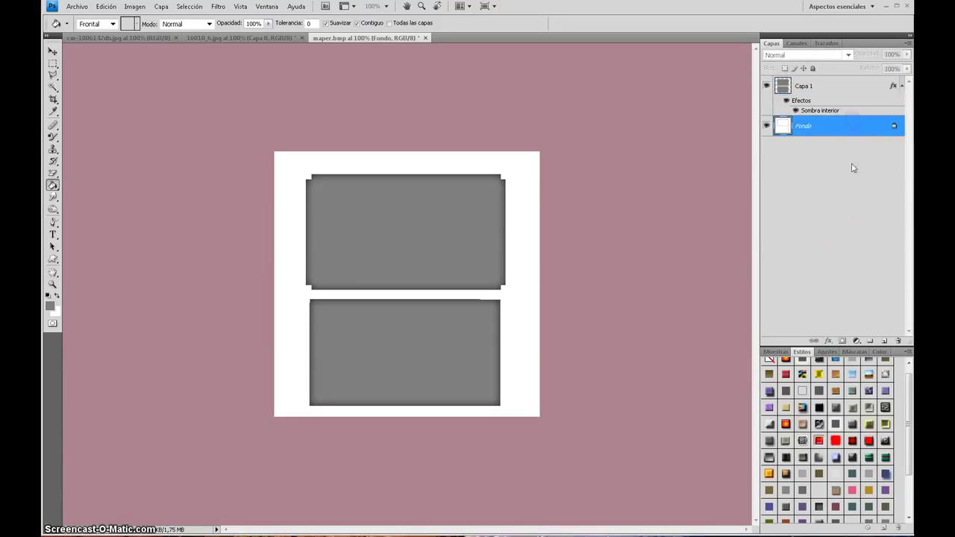
pyautogui.click(886, 341)
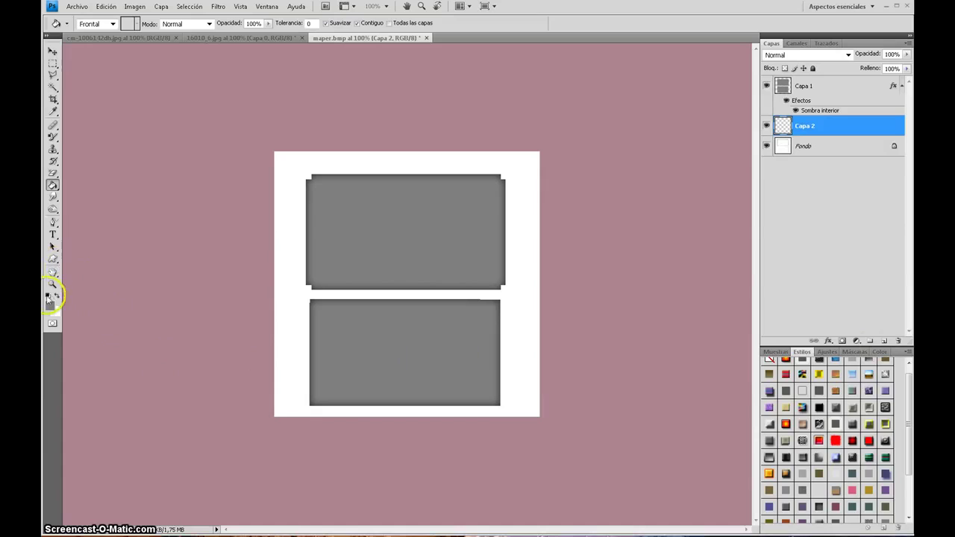
pyautogui.click(290, 314)
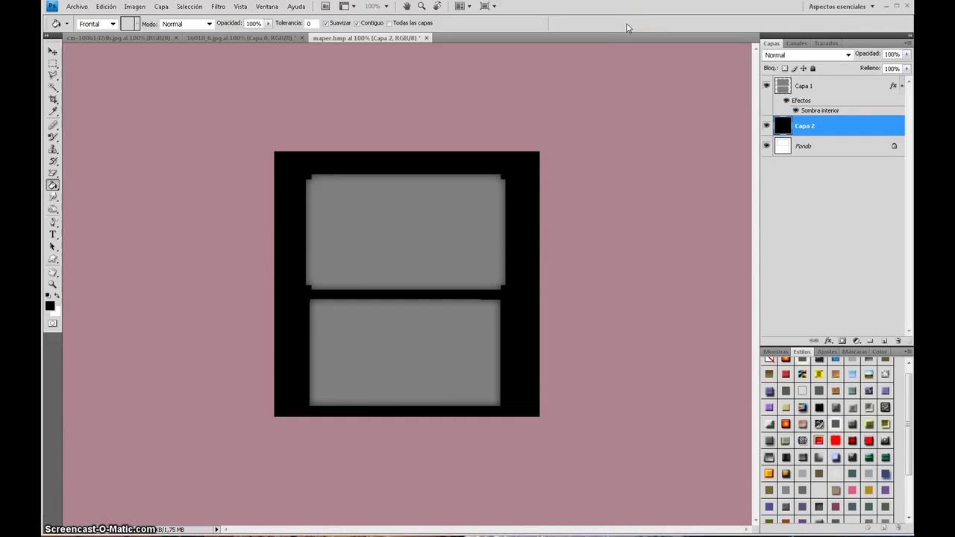
# Step: Save the image as multypler.dds in D3D/DDS format in the A-proyecto folder, replacing the existing file
pyautogui.hotkey('ctrl', 'shift', 's')
pyautogui.click(393, 281)
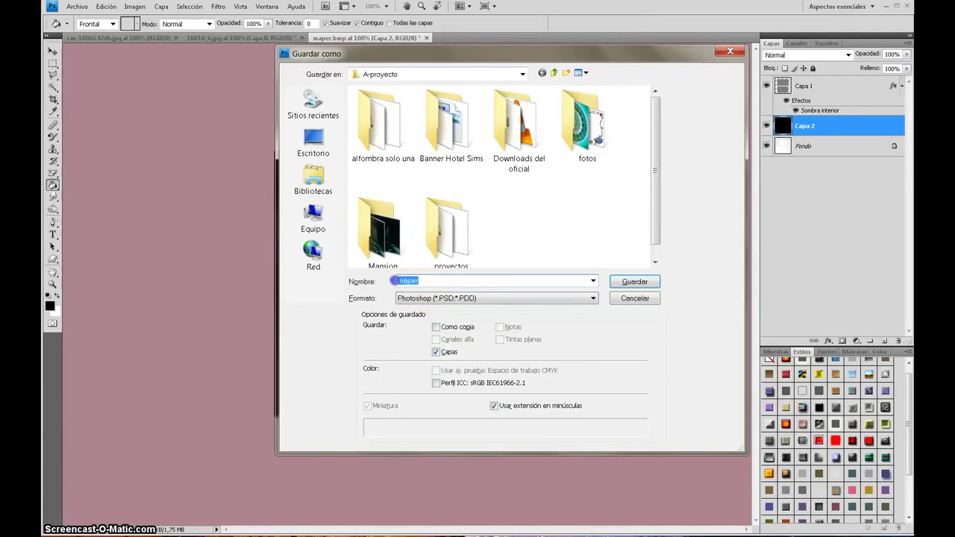
pyautogui.write('multypl')
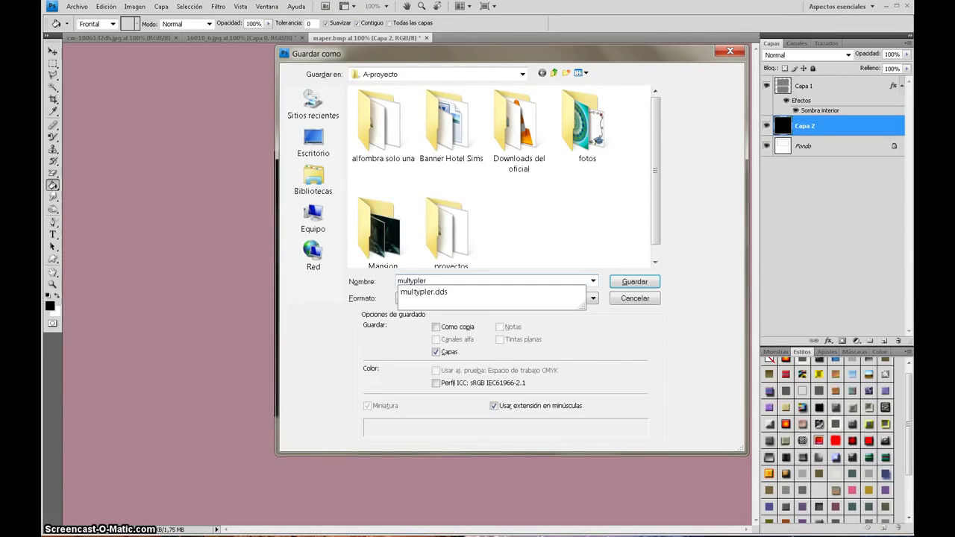
pyautogui.click(331, 362)
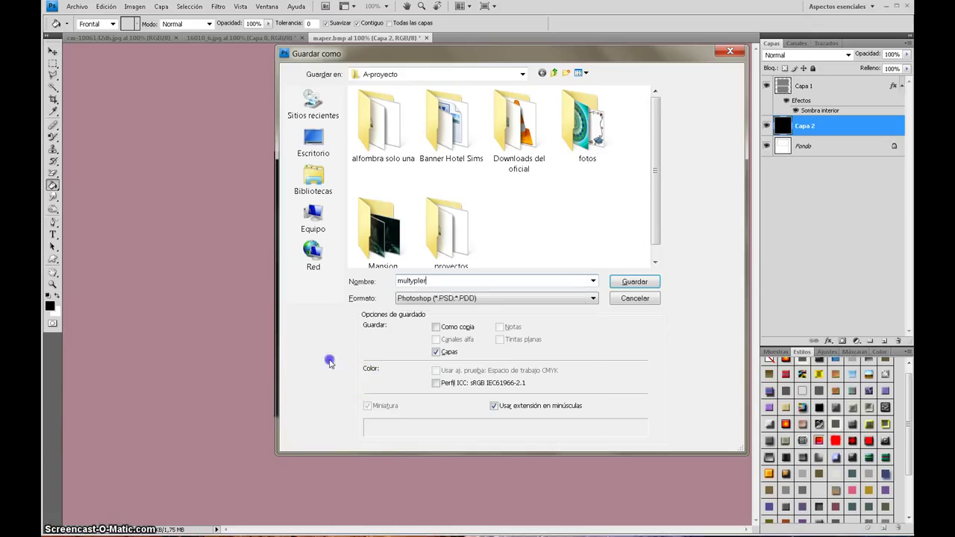
pyautogui.click(475, 298)
pyautogui.click(466, 342)
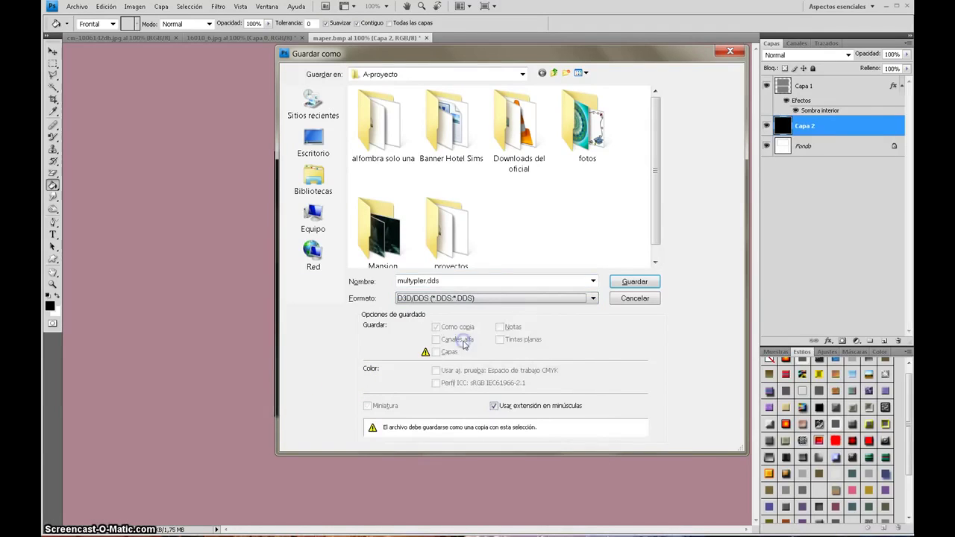
pyautogui.click(647, 281)
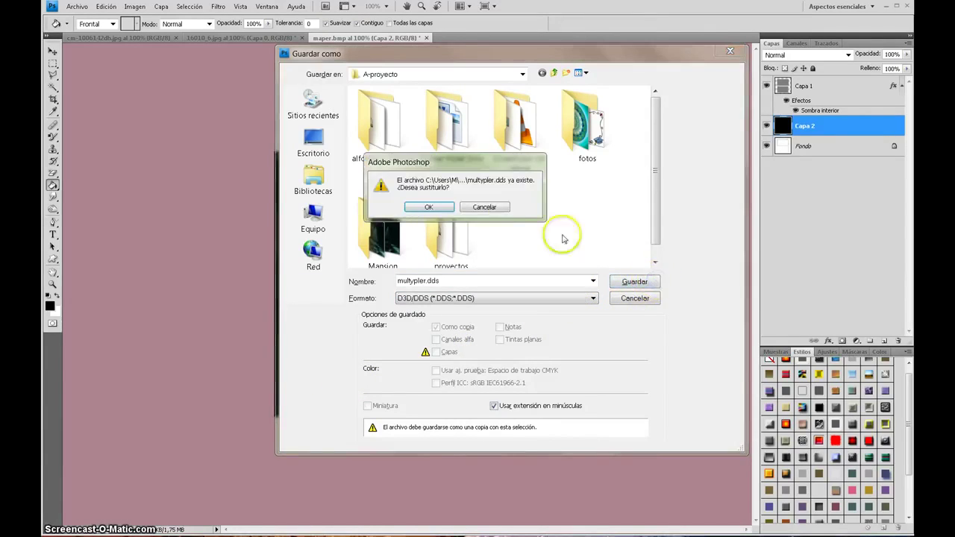
pyautogui.click(430, 207)
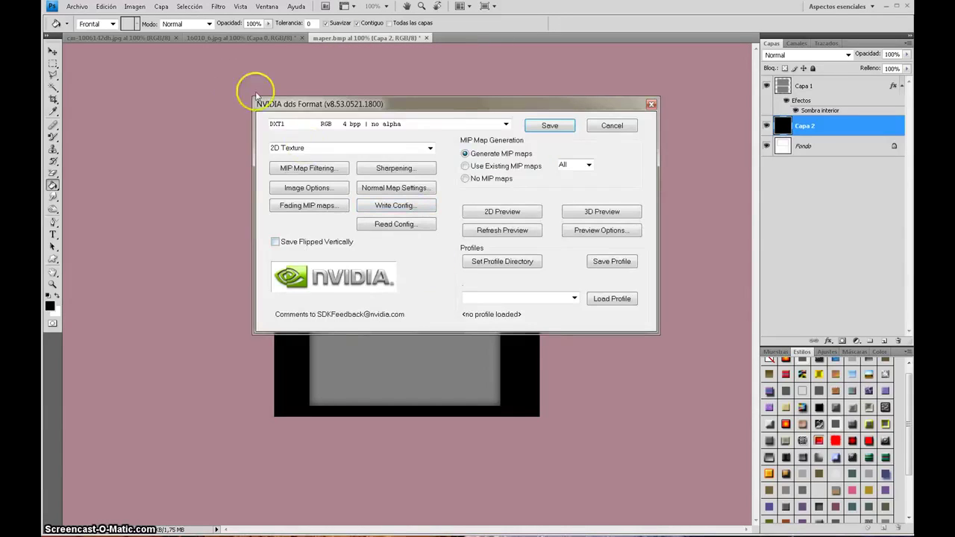
# Step: Choose DXT1 RGB 4 bpp, no alpha compression for the DDS file and complete the export
pyautogui.click(505, 124)
pyautogui.click(476, 134)
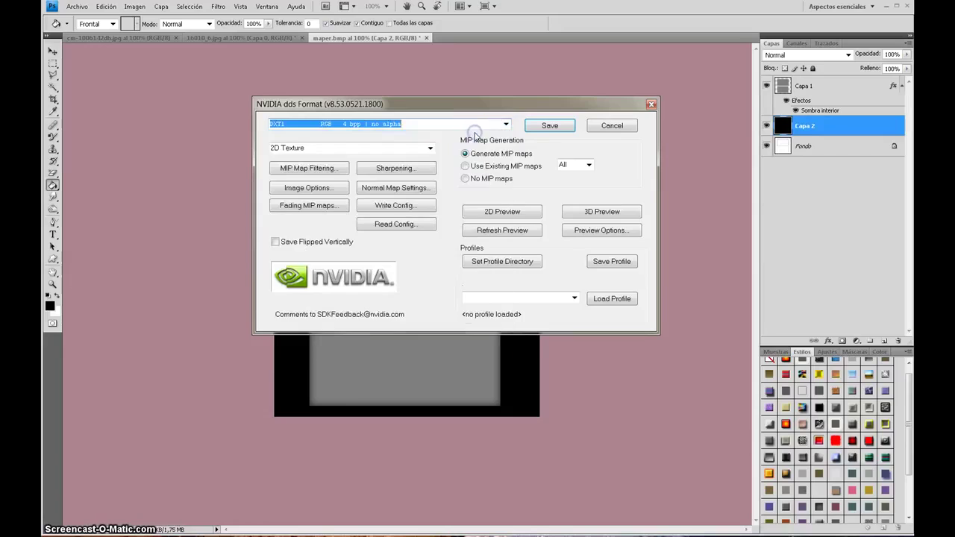
pyautogui.click(555, 125)
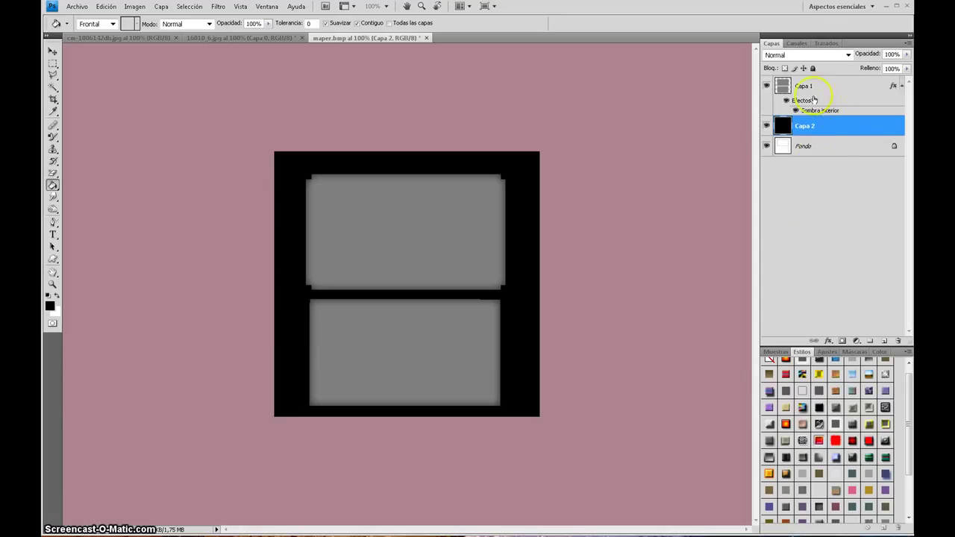
# Step: Hide the gray shapes' layer and set the foreground color to pure red with R 255 (ff0000)
pyautogui.click(765, 85)
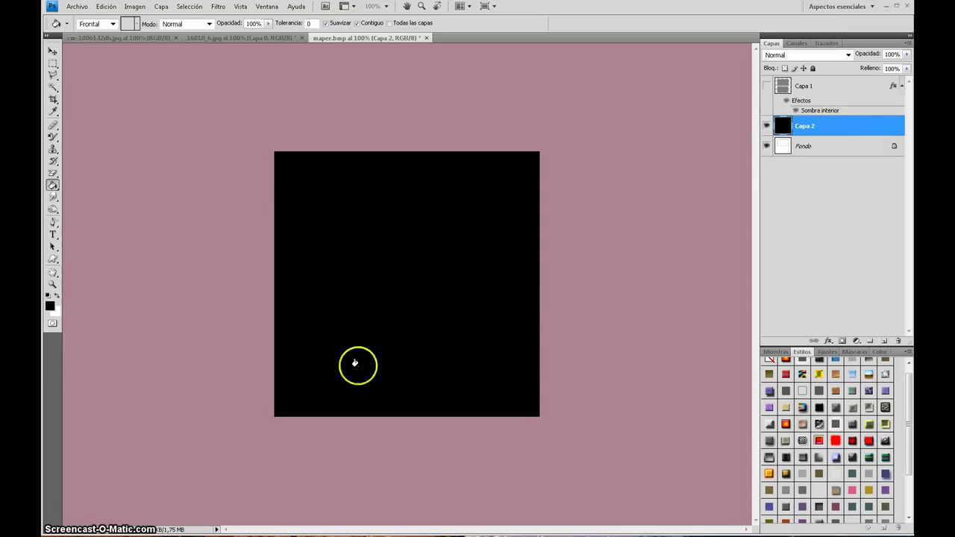
pyautogui.click(50, 305)
pyautogui.write('255')
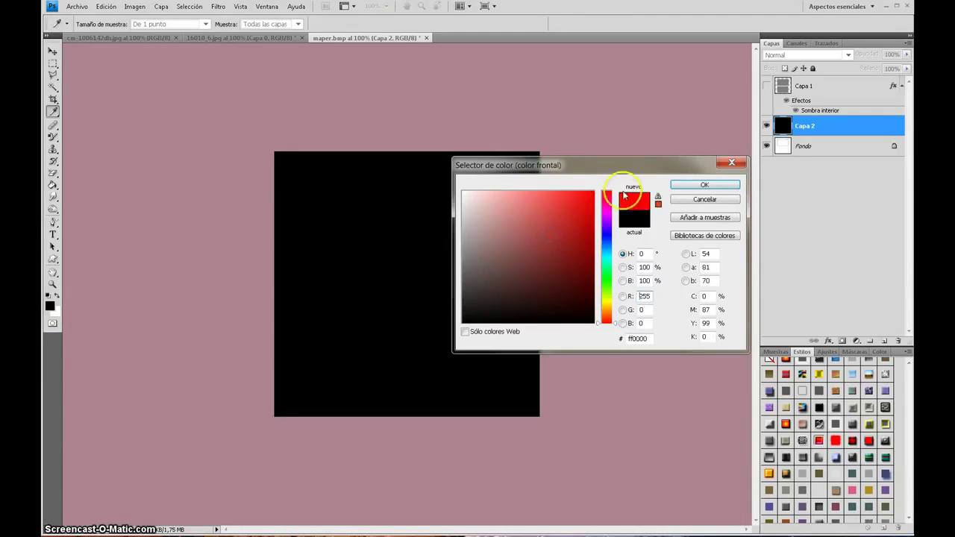
pyautogui.click(721, 184)
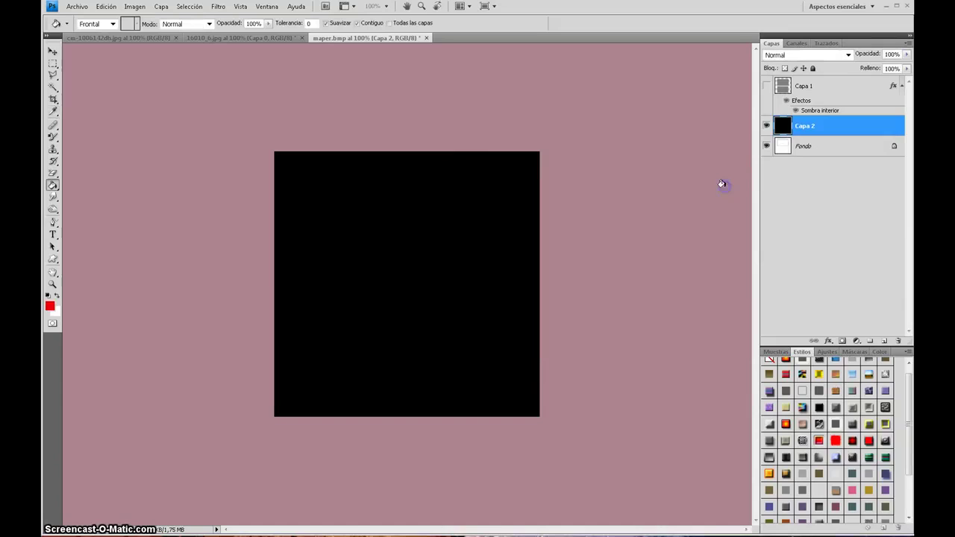
# Step: Fill the red channel of the black Capa 2 layer with white, leaving the other channels alone
pyautogui.click(798, 43)
pyautogui.click(776, 43)
pyautogui.click(844, 130)
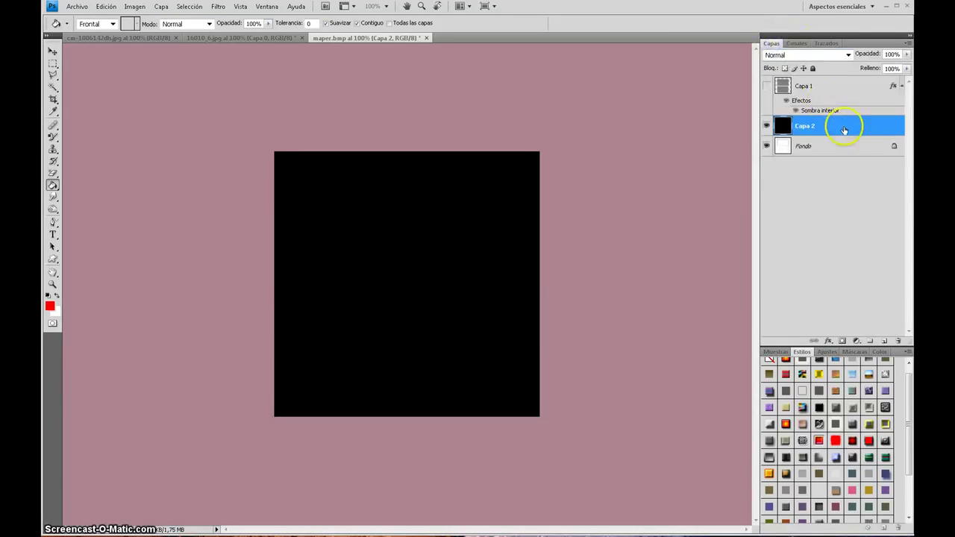
pyautogui.click(797, 43)
pyautogui.click(861, 79)
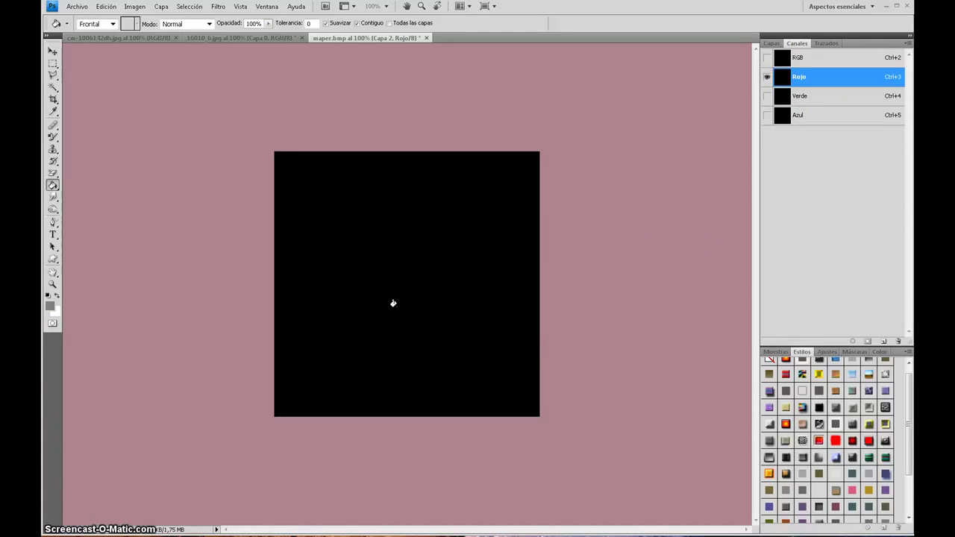
pyautogui.click(396, 306)
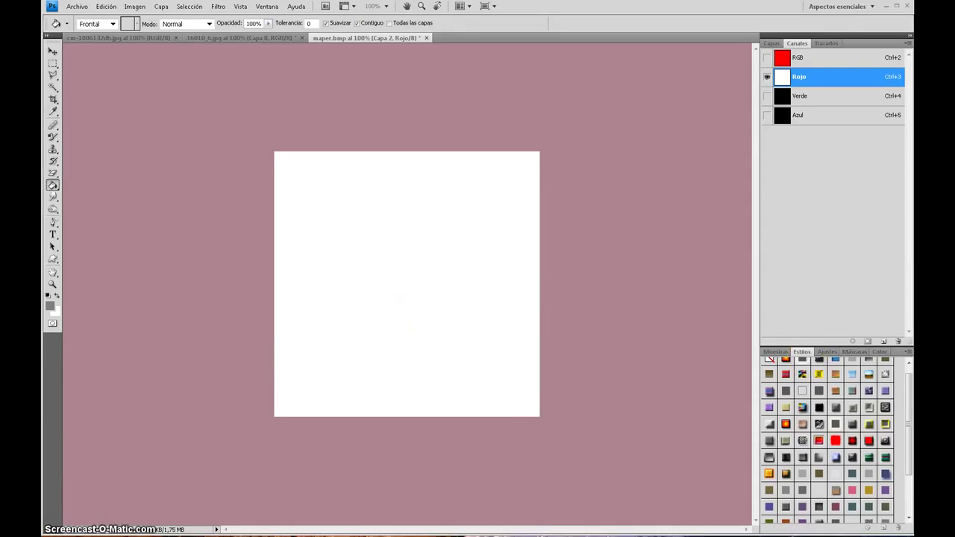
# Step: Examine the red, green and blue channels one by one and return to the RGB composite
pyautogui.click(832, 58)
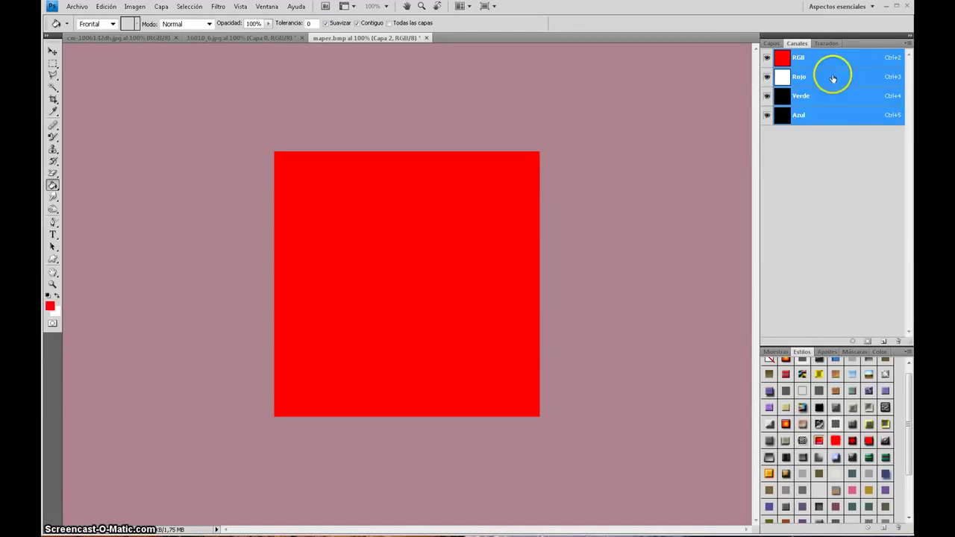
pyautogui.click(832, 75)
pyautogui.click(845, 99)
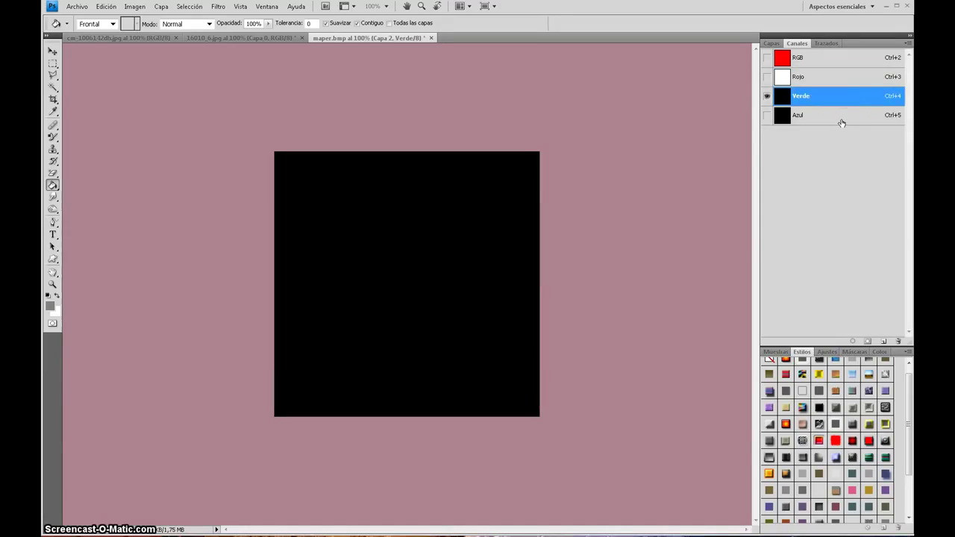
pyautogui.click(842, 118)
pyautogui.click(821, 58)
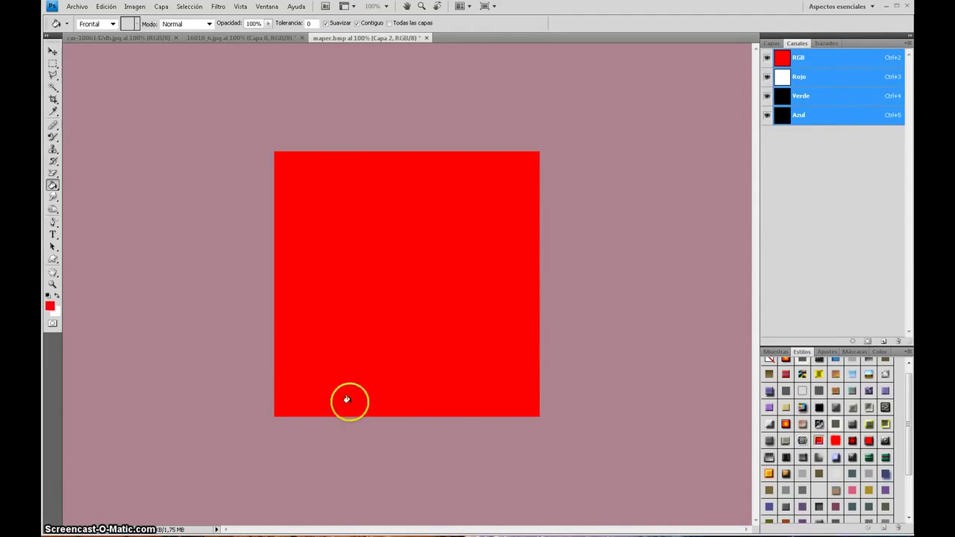
pyautogui.click(187, 272)
pyautogui.click(163, 364)
# Step: Save the red image as mask.dds in D3D/DDS format in the A-proyecto folder
pyautogui.hotkey('ctrl', 'shift', 's')
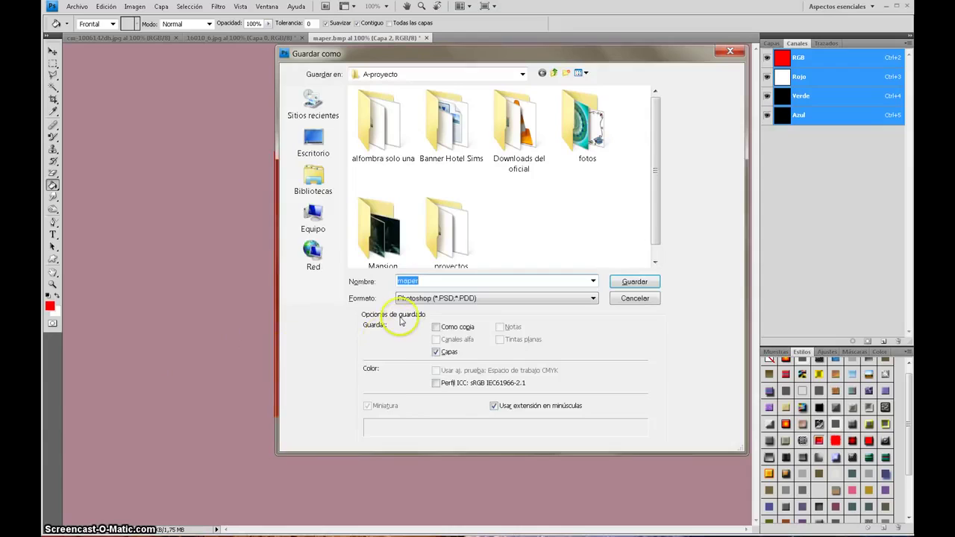
pyautogui.write('mask')
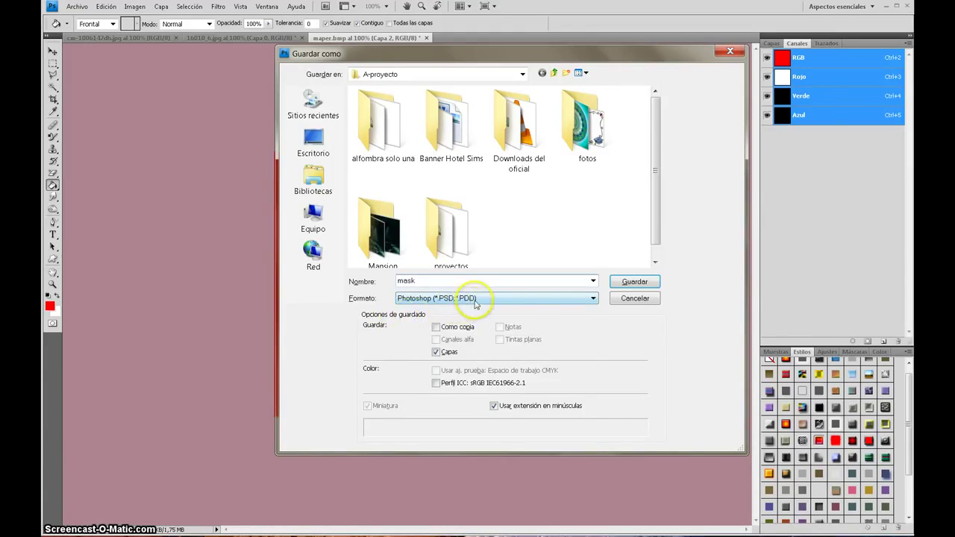
pyautogui.click(473, 299)
pyautogui.click(470, 343)
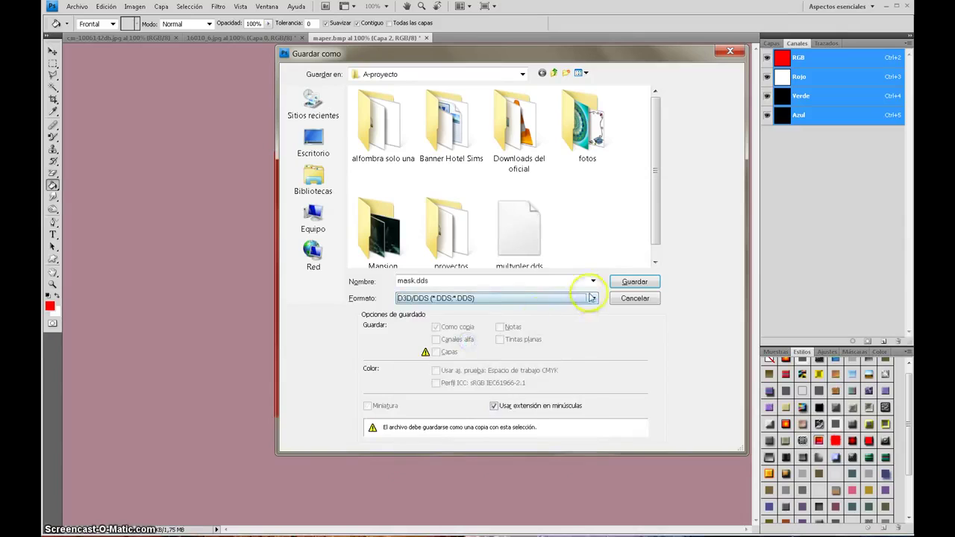
pyautogui.click(634, 281)
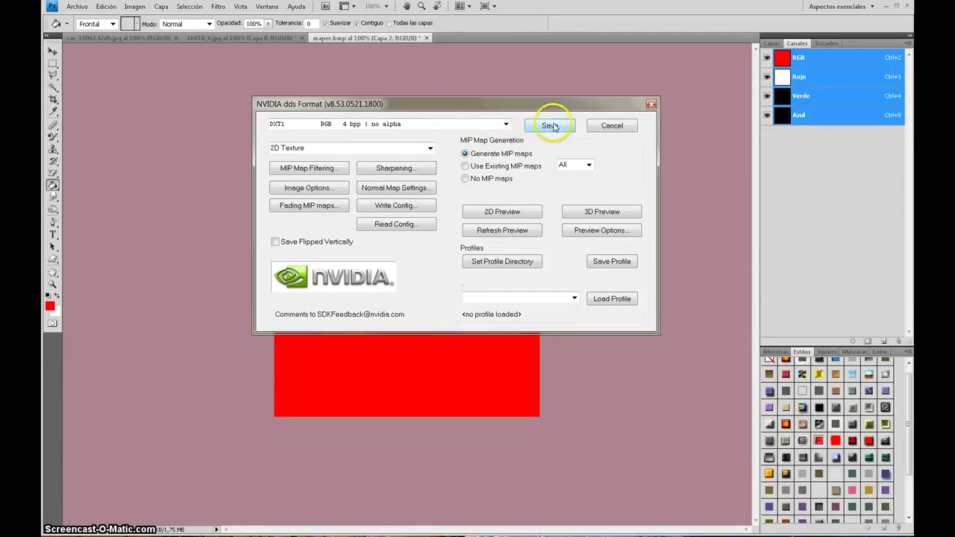
# Step: Choose DXT1 RGB 4 bpp, no alpha compression for the mask file and complete the export
pyautogui.click(505, 124)
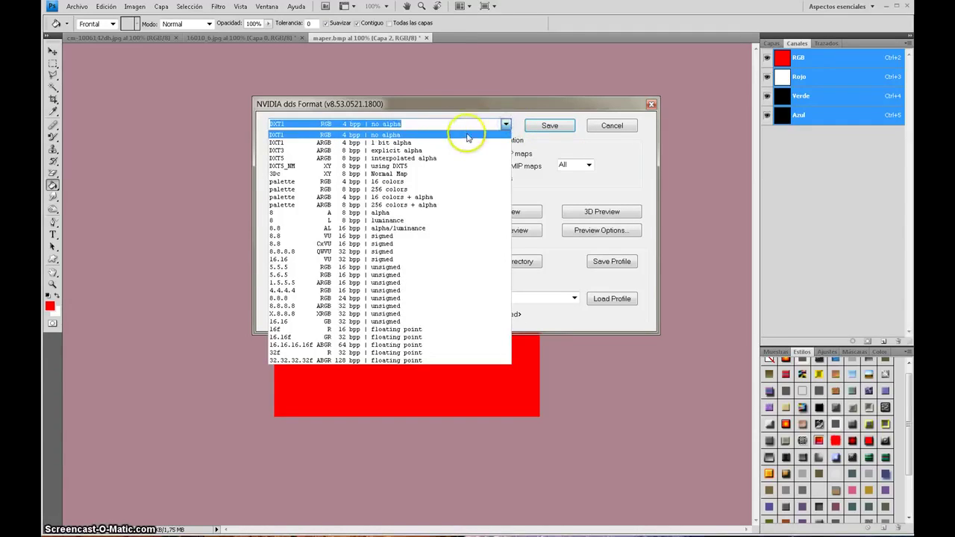
pyautogui.click(503, 134)
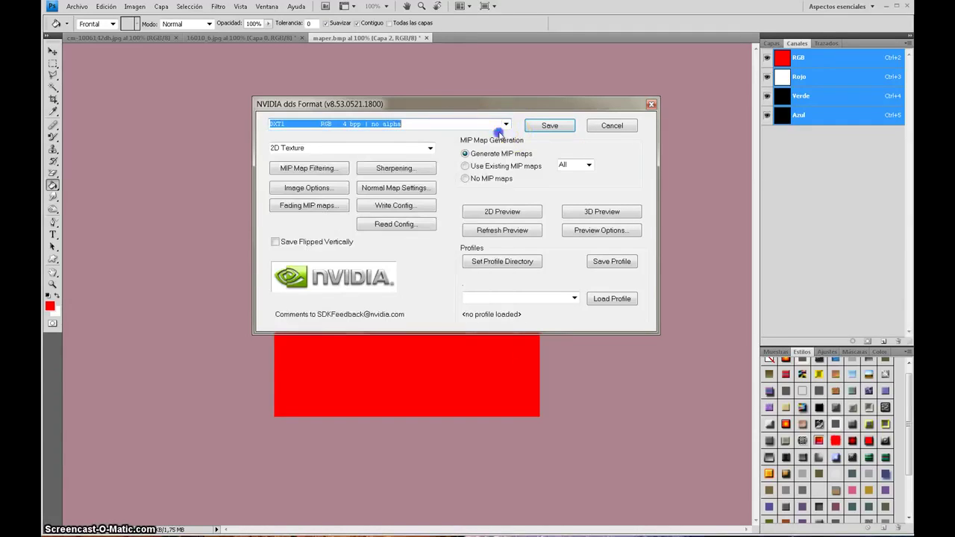
pyautogui.click(553, 128)
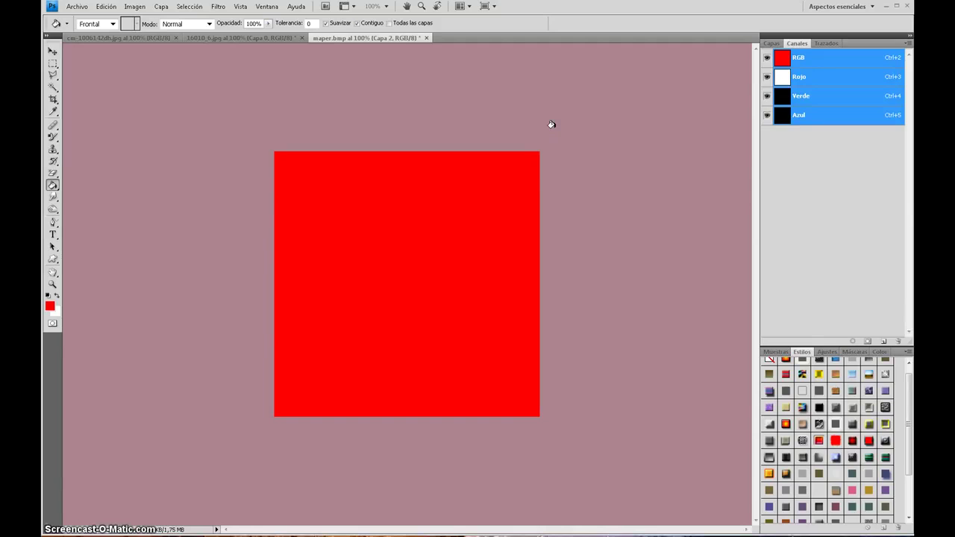
# Step: Refill the red Capa 2 layer with black and hide it to expose the UV template
pyautogui.click(770, 43)
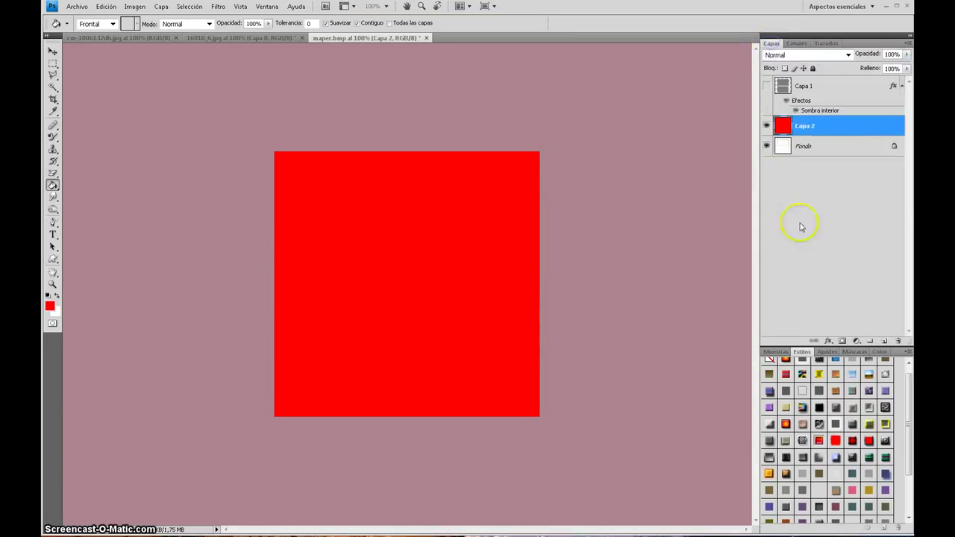
pyautogui.click(845, 128)
pyautogui.click(46, 296)
pyautogui.click(320, 320)
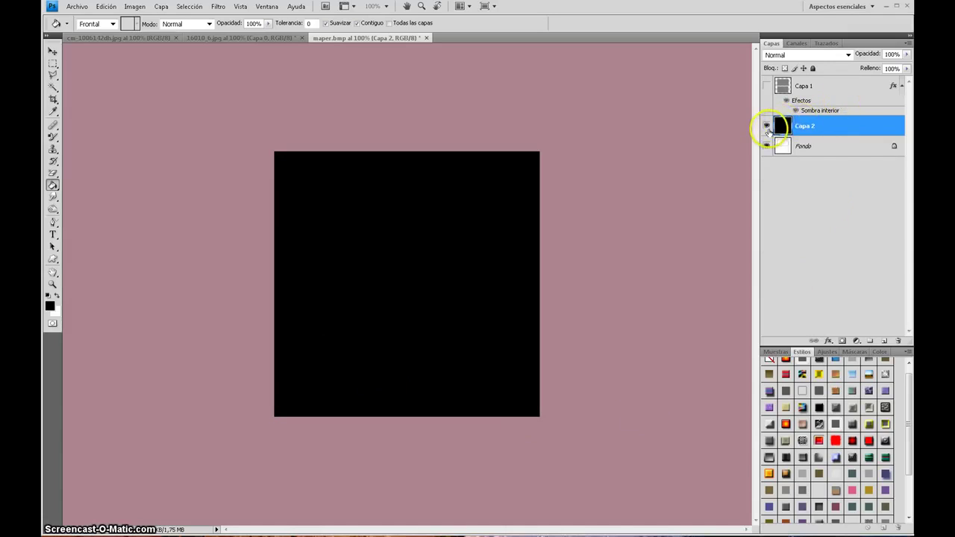
pyautogui.click(766, 126)
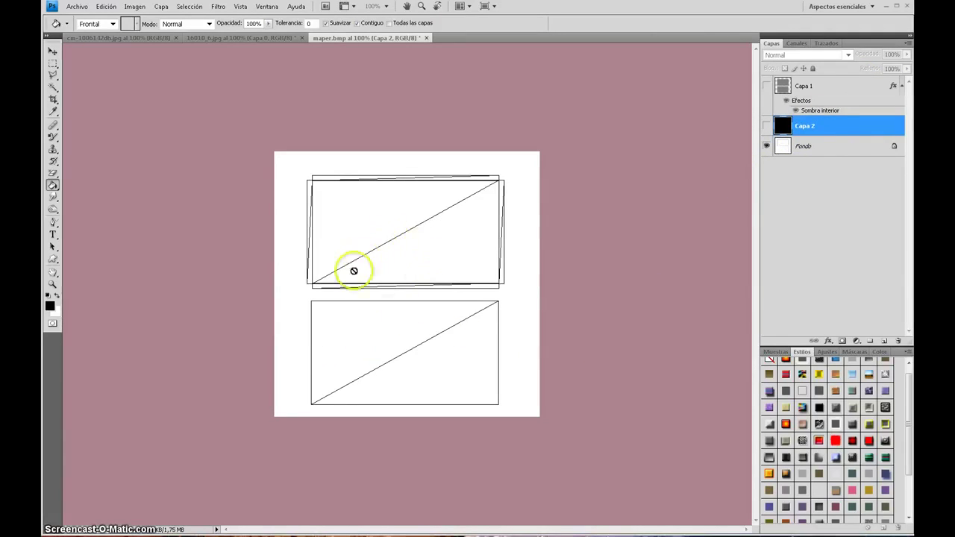
# Step: Select the whole London picture in cm-1006142dh.jpg and move it into maper.bmp, over the upper UV shape
pyautogui.click(119, 38)
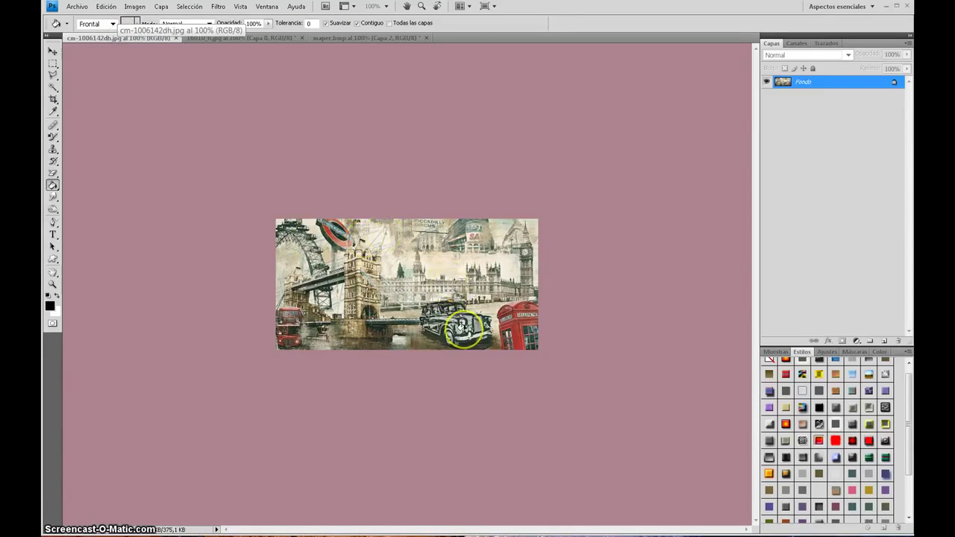
pyautogui.click(53, 63)
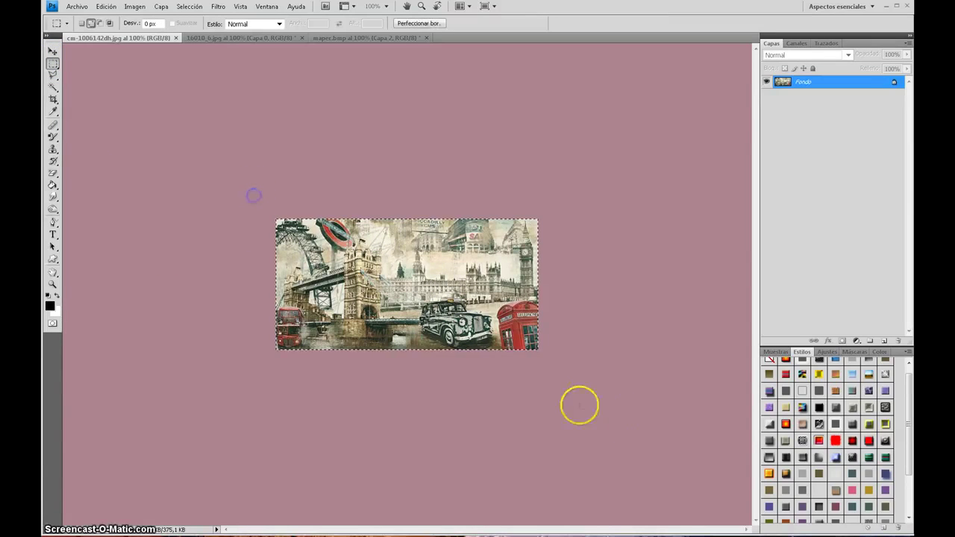
pyautogui.click(53, 51)
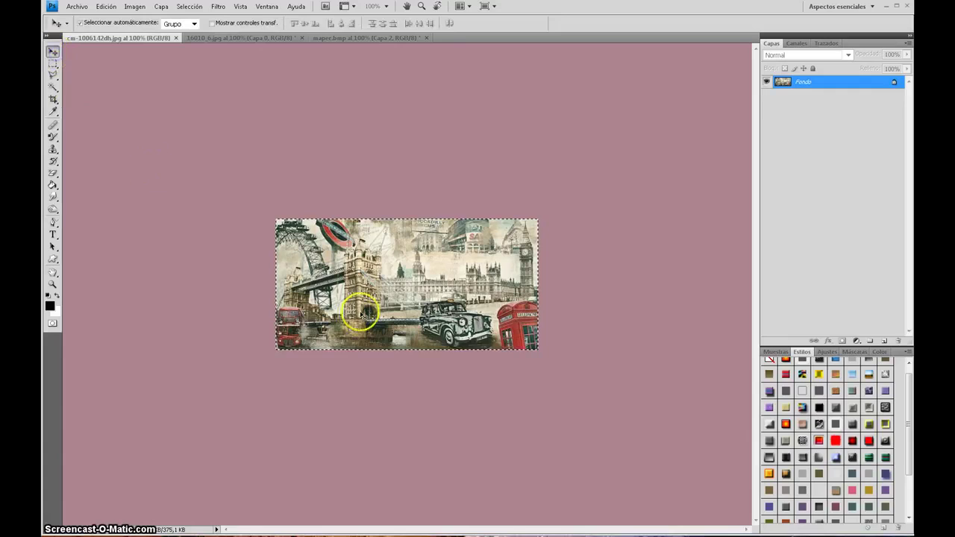
pyautogui.moveTo(424, 289); pyautogui.dragTo(311, 151)
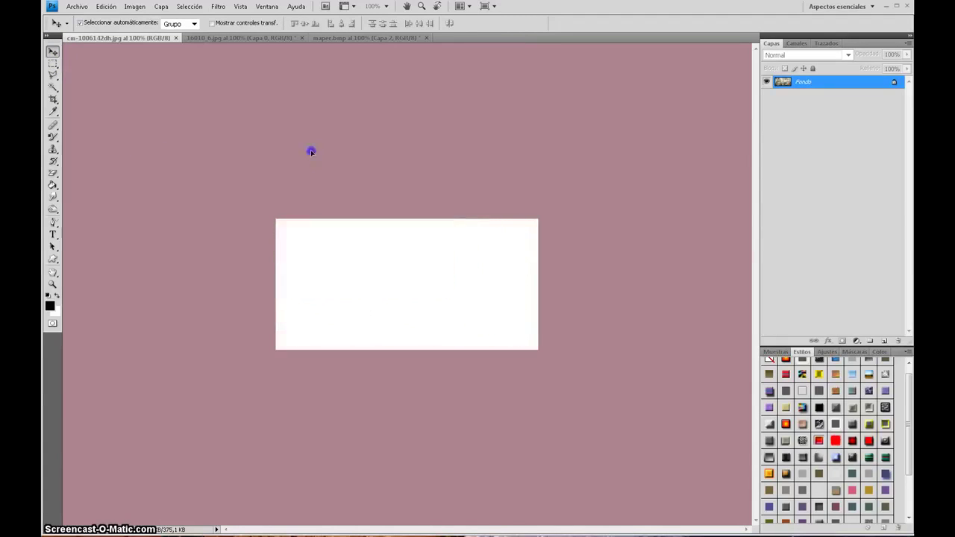
pyautogui.moveTo(327, 61); pyautogui.dragTo(400, 181)
pyautogui.moveTo(416, 238)
pyautogui.mouseDown()
pyautogui.moveTo(443, 242)
pyautogui.moveTo(431, 242)
pyautogui.mouseUp()
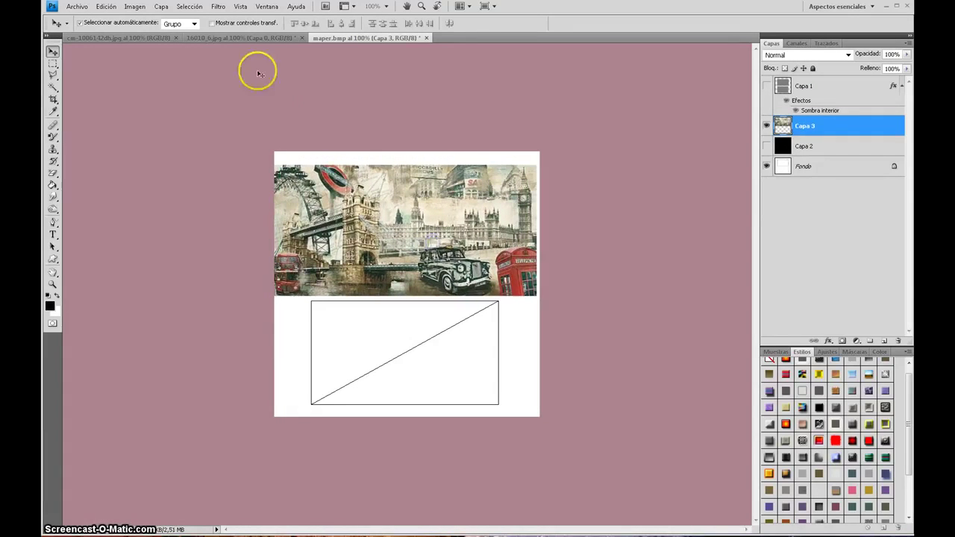
# Step: Scale the London picture to about 88% width and 92% height from its upper-left corner, and set its layer opacity to 52%
pyautogui.click(105, 8)
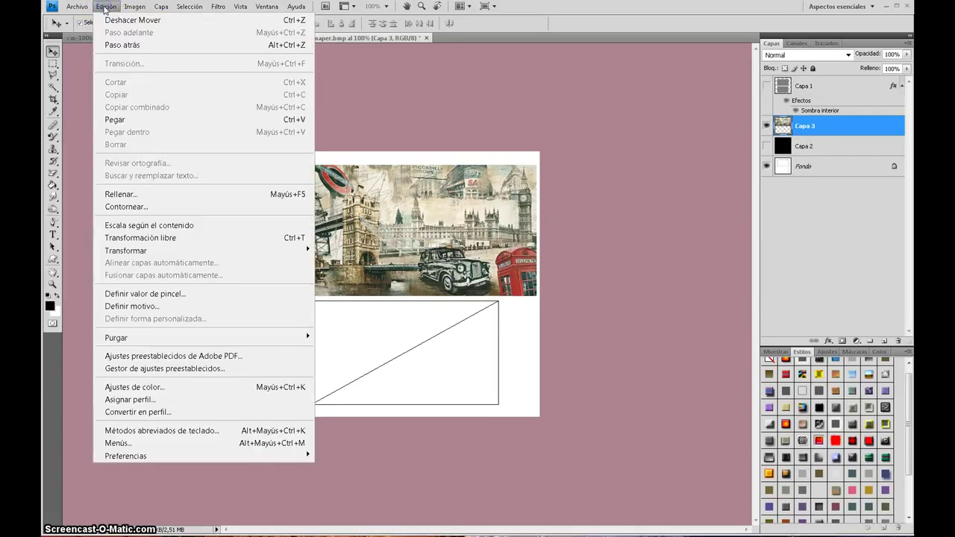
pyautogui.moveTo(142, 250)
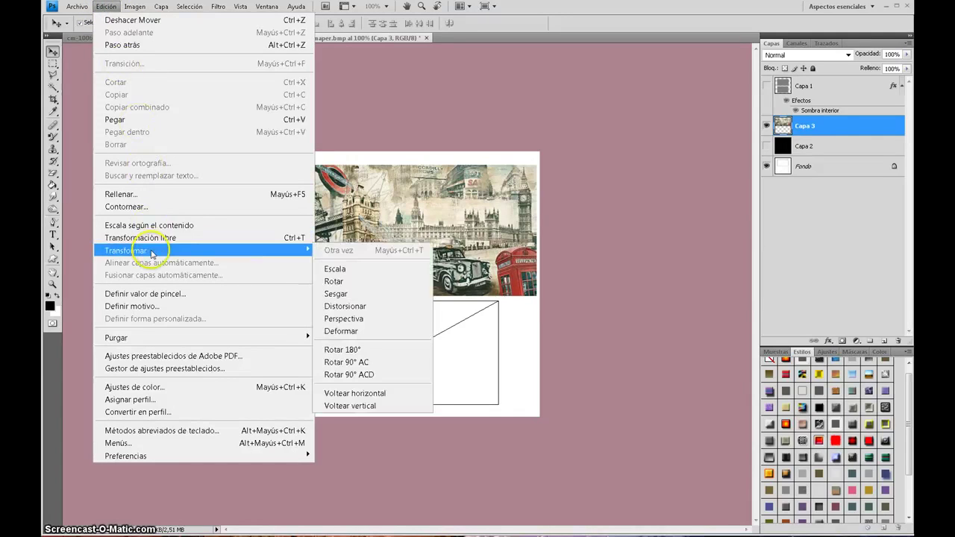
pyautogui.click(368, 265)
pyautogui.moveTo(273, 162); pyautogui.dragTo(304, 175)
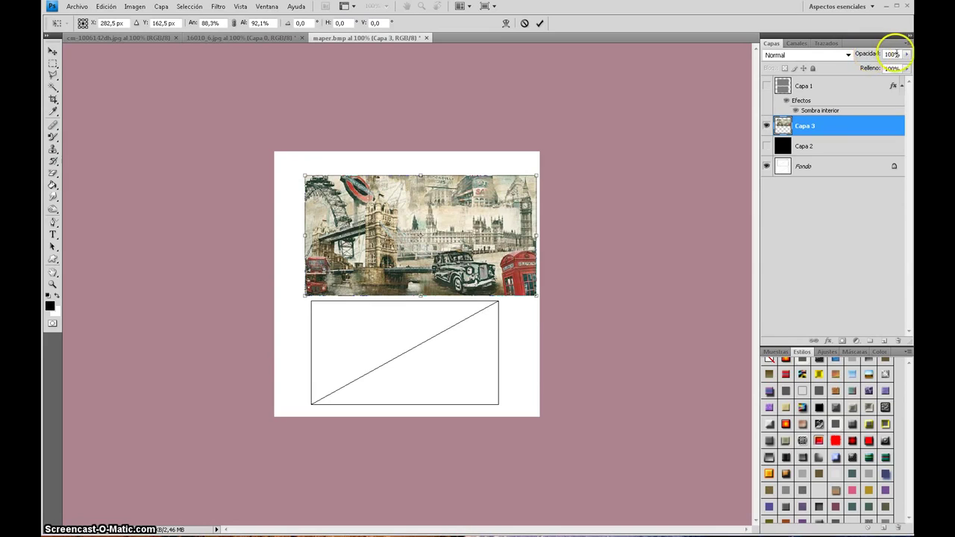
pyautogui.click(906, 55)
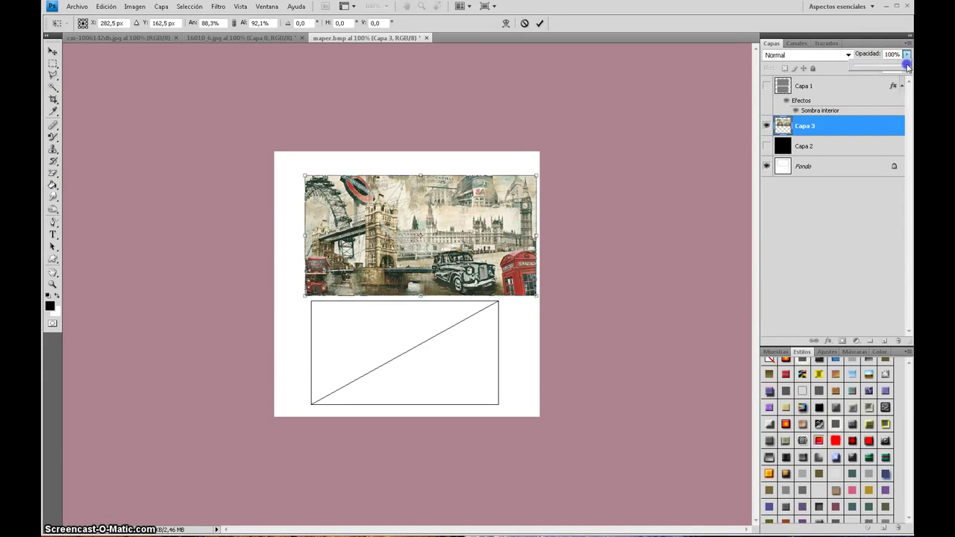
pyautogui.moveTo(882, 77); pyautogui.dragTo(880, 74)
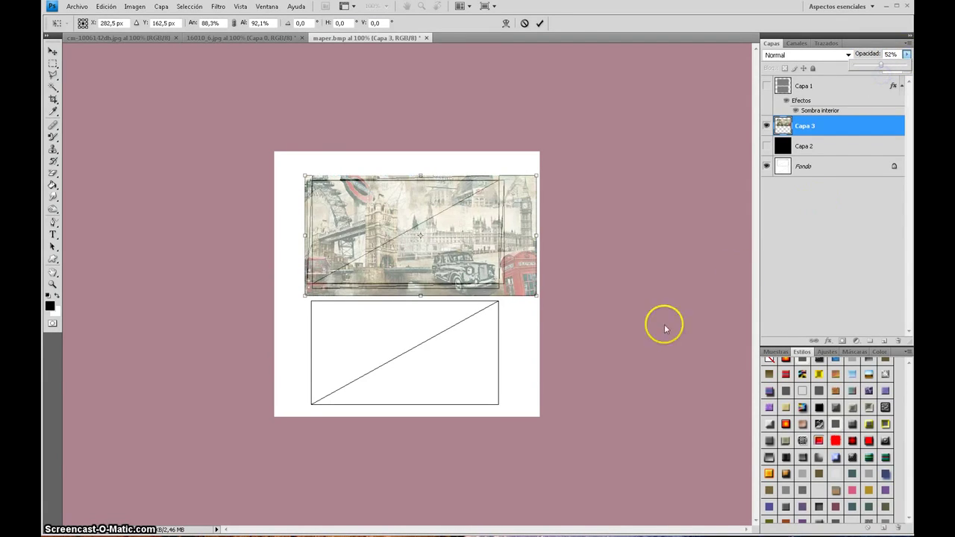
# Step: Fit the London picture's side and lower edges to the outline of the upper UV shape and apply the scaling
pyautogui.moveTo(305, 236); pyautogui.dragTo(306, 243)
pyautogui.moveTo(537, 237); pyautogui.dragTo(537, 236)
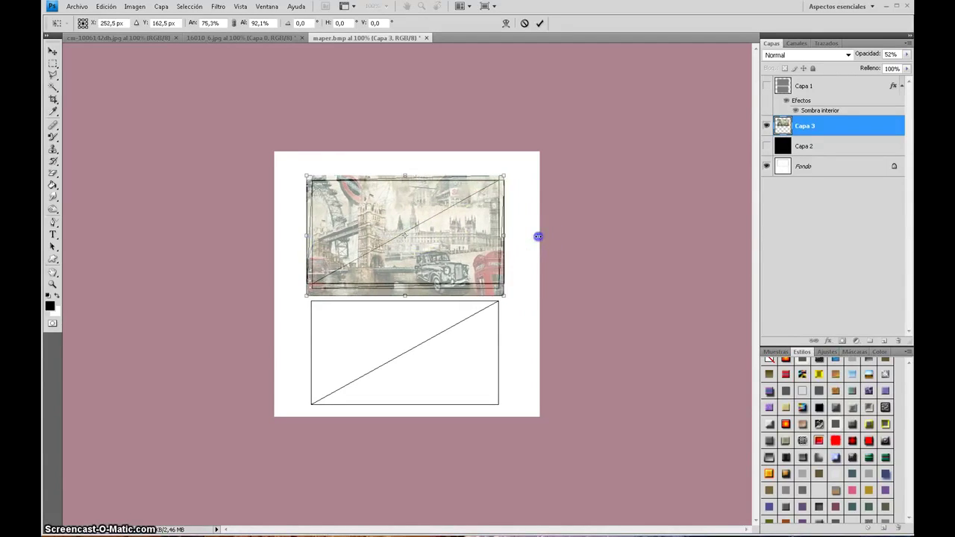
pyautogui.moveTo(405, 296); pyautogui.dragTo(407, 290)
pyautogui.doubleClick(417, 233)
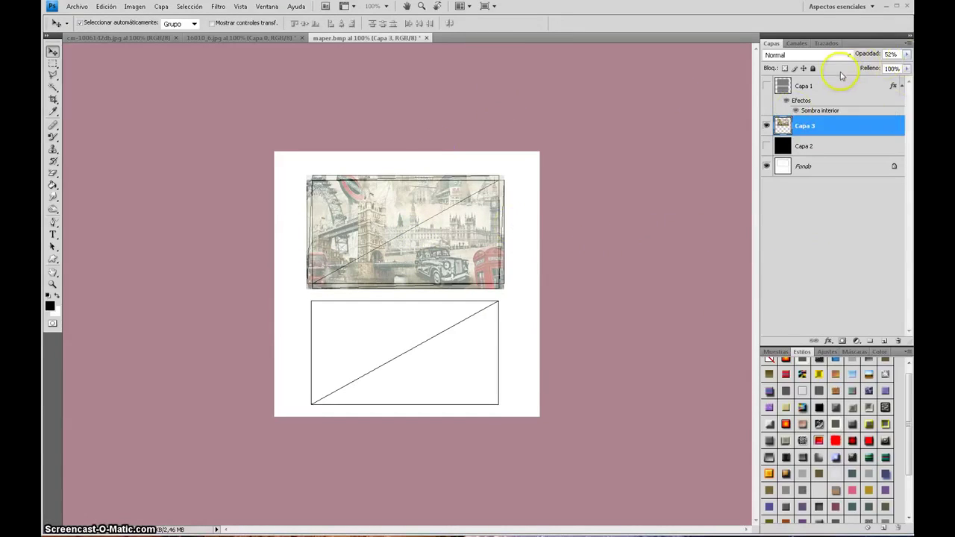
# Step: Set the London picture's layer opacity to 100% and widen the picture to about 100.5%
pyautogui.click(907, 55)
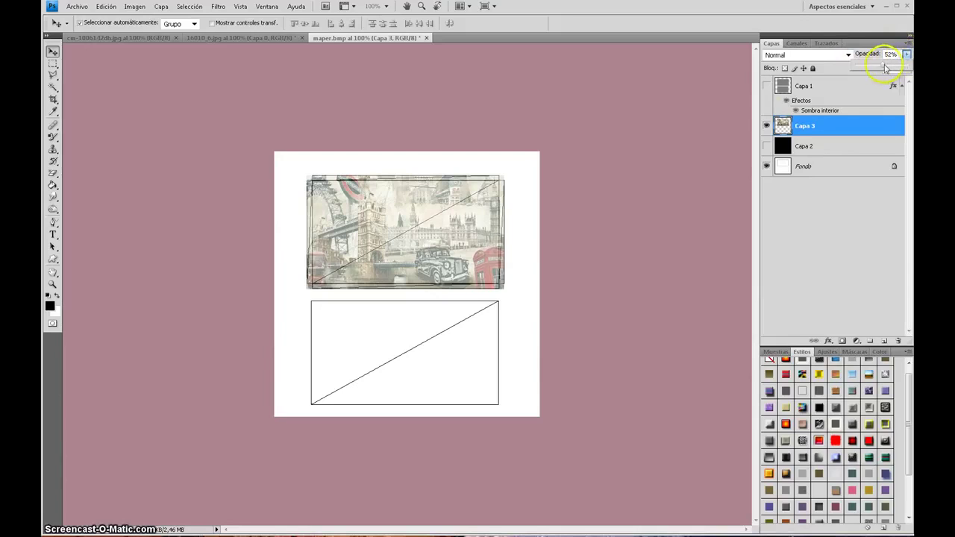
pyautogui.moveTo(884, 67); pyautogui.dragTo(885, 67)
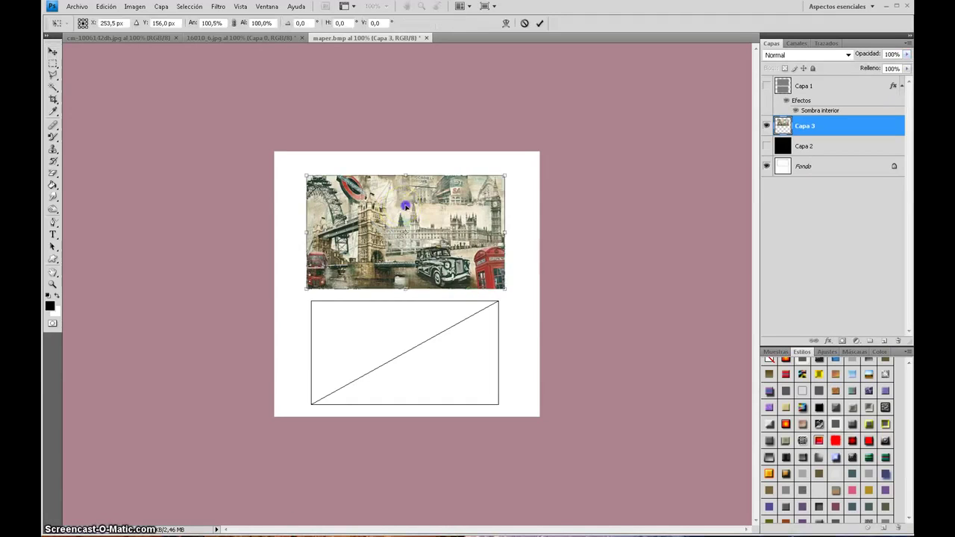
pyautogui.click(659, 176)
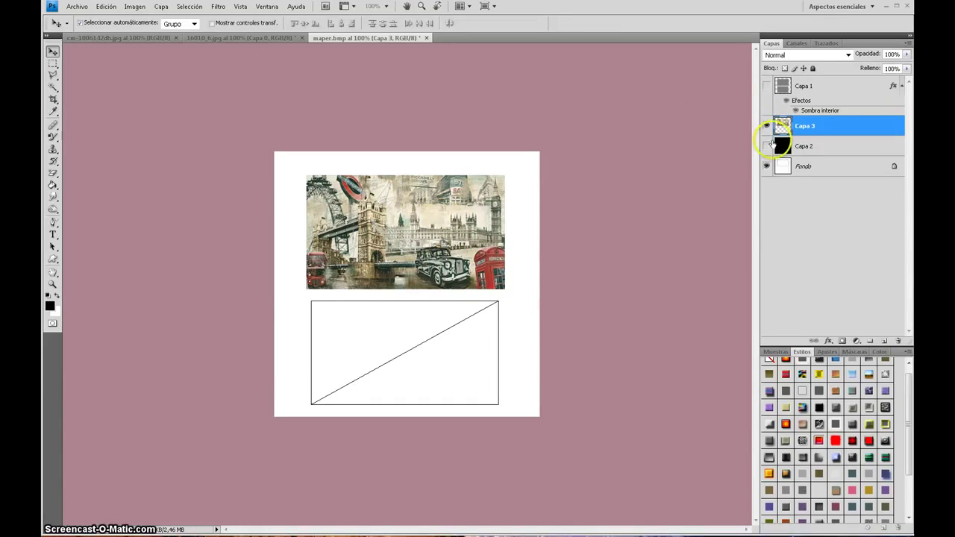
# Step: Move the picture-hanger image from 16010_6.jpg into maper.bmp, placing it along the upper edge of the lower UV shape
pyautogui.click(214, 38)
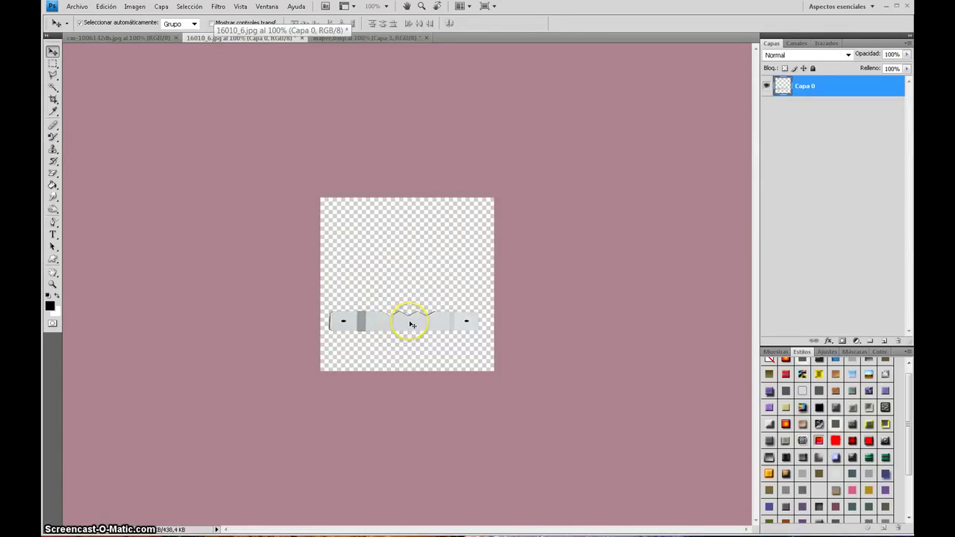
pyautogui.moveTo(411, 323); pyautogui.dragTo(296, 58)
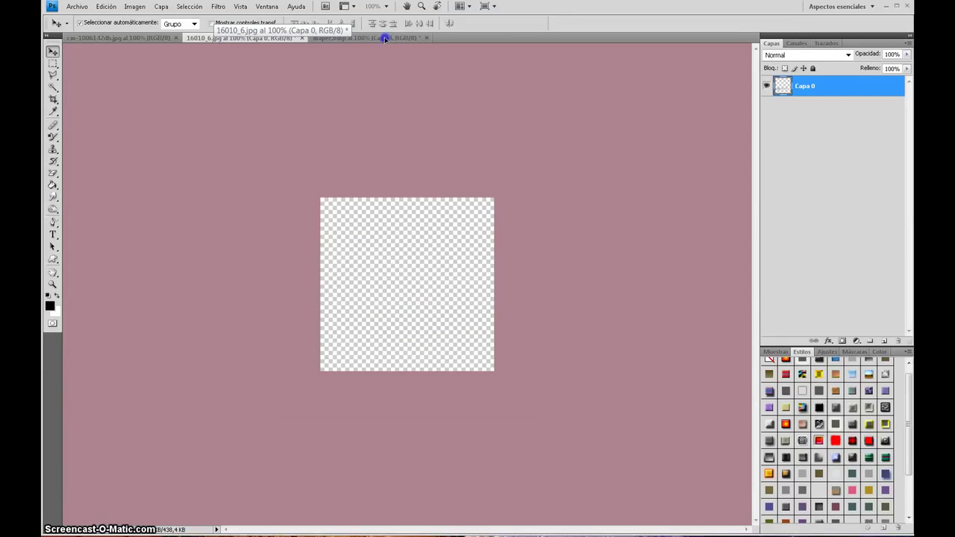
pyautogui.moveTo(384, 38); pyautogui.dragTo(431, 261)
pyautogui.moveTo(407, 322); pyautogui.dragTo(411, 320)
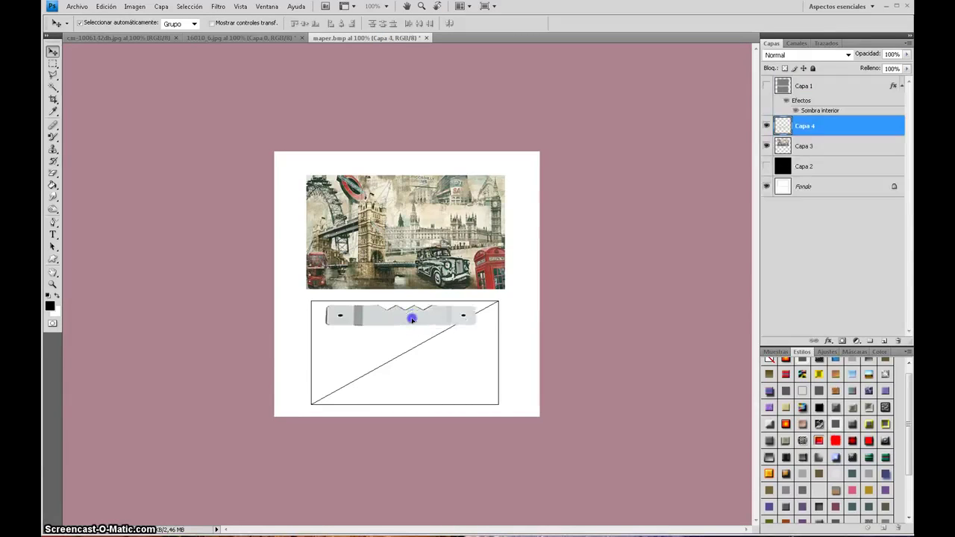
pyautogui.moveTo(415, 321); pyautogui.dragTo(417, 322)
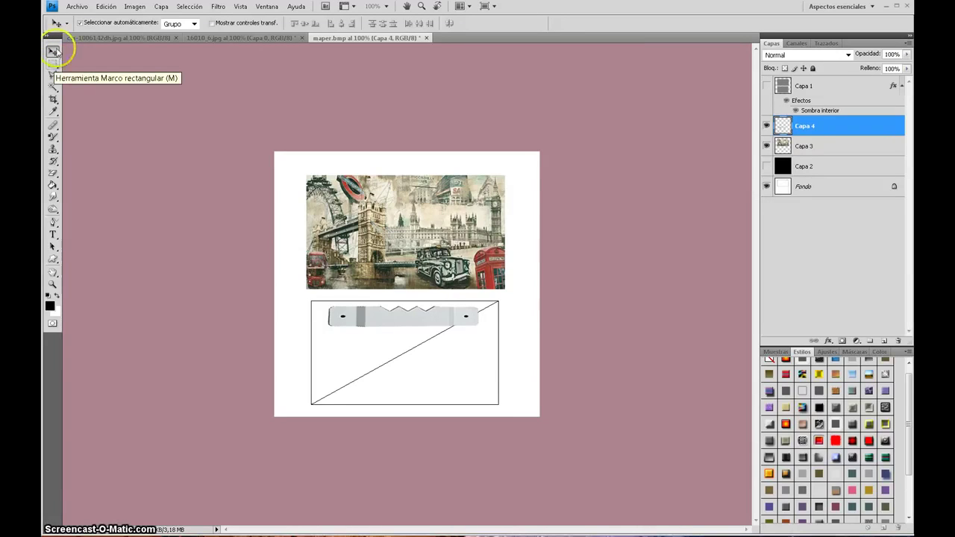
# Step: Scale the picture-hanger image to about 96.9% width and 62.8% height and apply the scaling
pyautogui.click(106, 7)
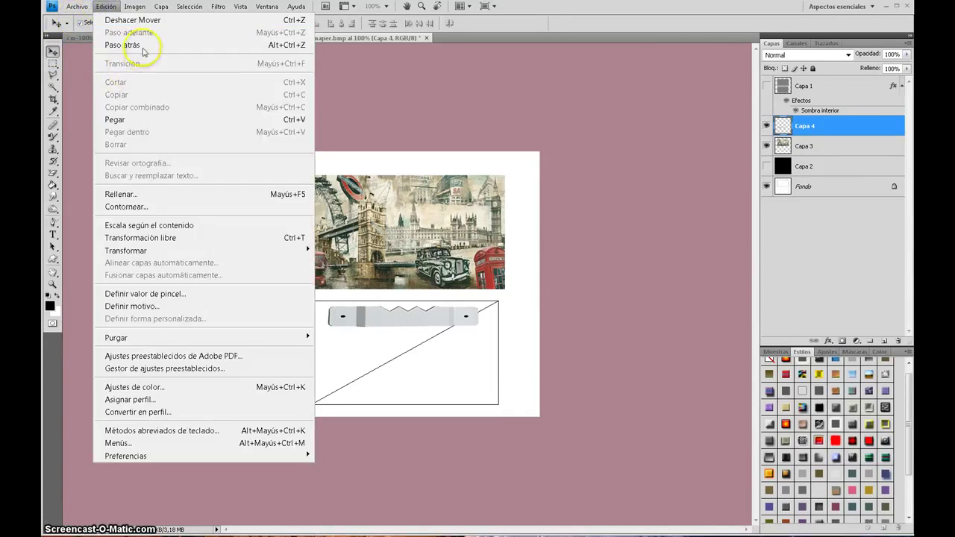
pyautogui.moveTo(151, 254)
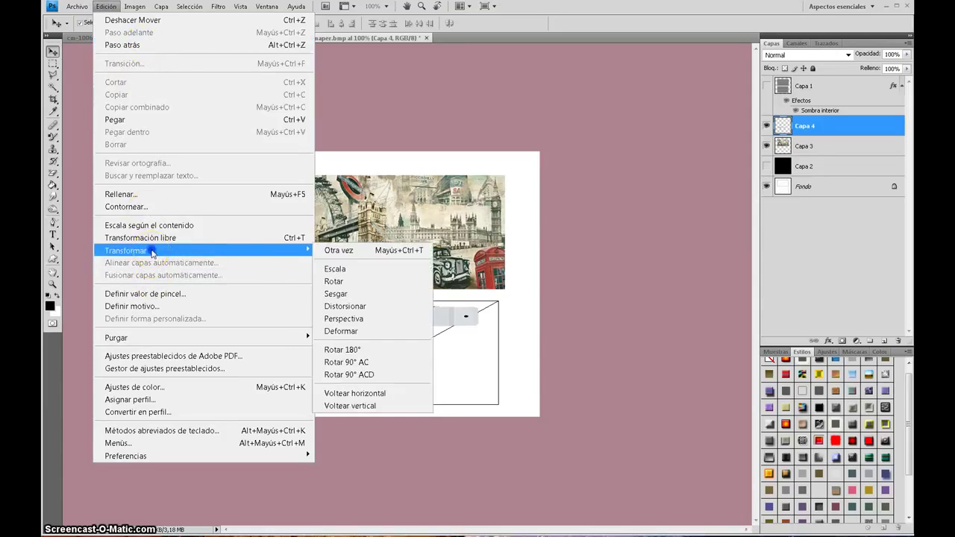
pyautogui.click(365, 270)
pyautogui.moveTo(324, 314); pyautogui.dragTo(327, 317)
pyautogui.moveTo(479, 317); pyautogui.dragTo(477, 316)
pyautogui.moveTo(408, 311); pyautogui.dragTo(404, 315)
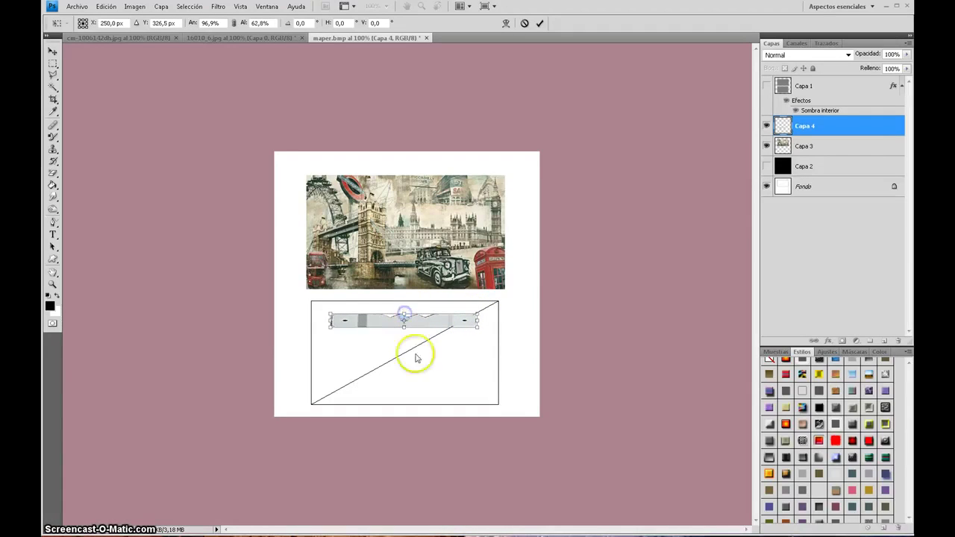
pyautogui.doubleClick(435, 320)
pyautogui.click(438, 383)
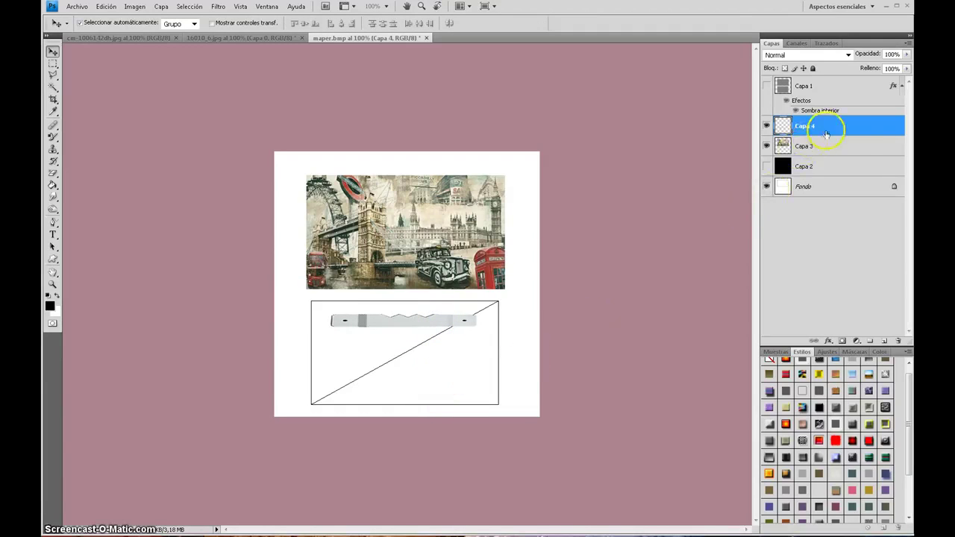
# Step: Merge the picture-hanger layer down into Capa 3 and select the empty area around both images with the Magic Wand
pyautogui.rightClick(856, 128)
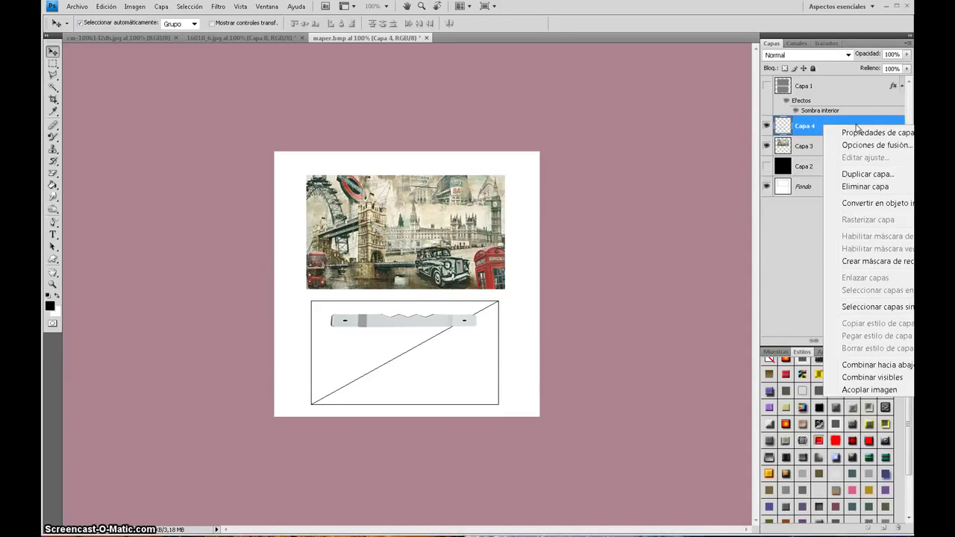
pyautogui.click(878, 366)
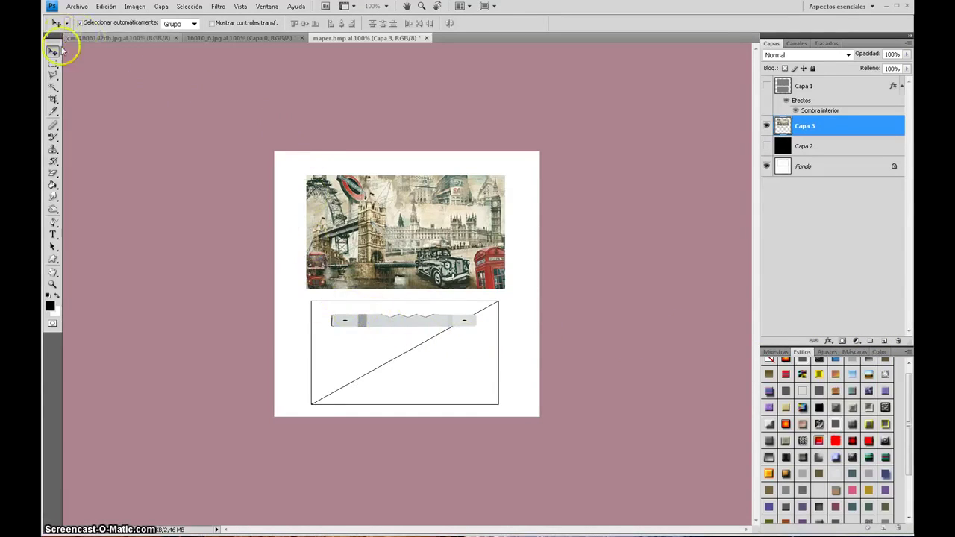
pyautogui.click(54, 88)
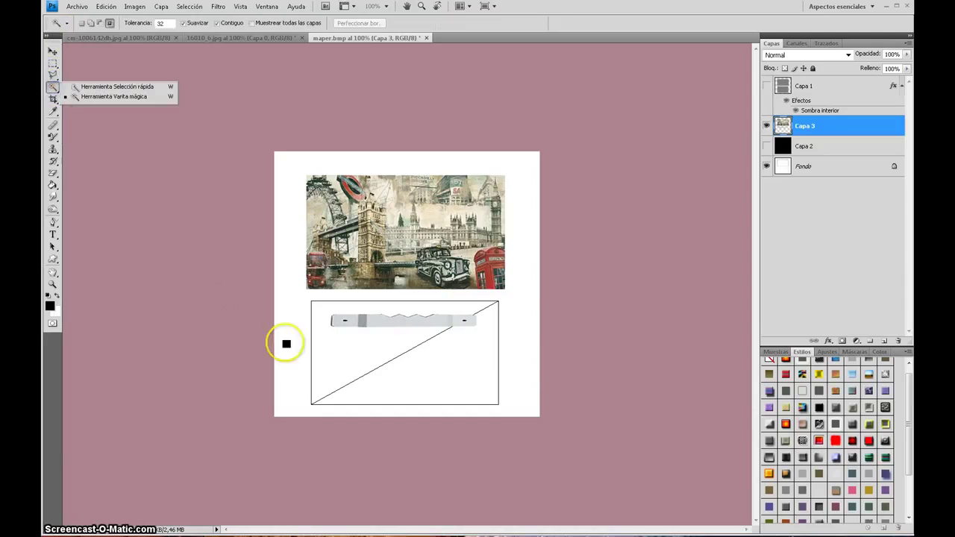
pyautogui.click(300, 292)
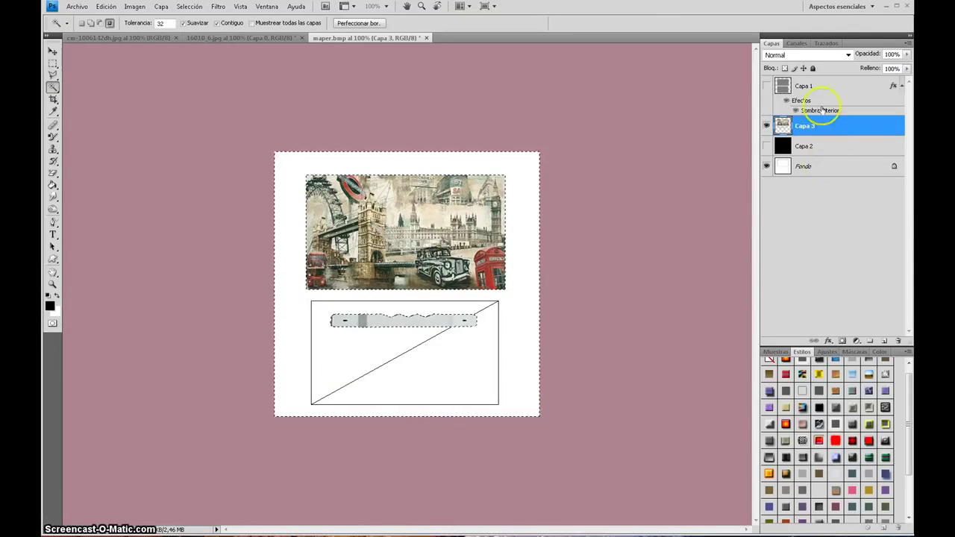
# Step: Create an alpha channel, invert the selection, fill the picture and hanger shapes with white, and deselect
pyautogui.click(798, 43)
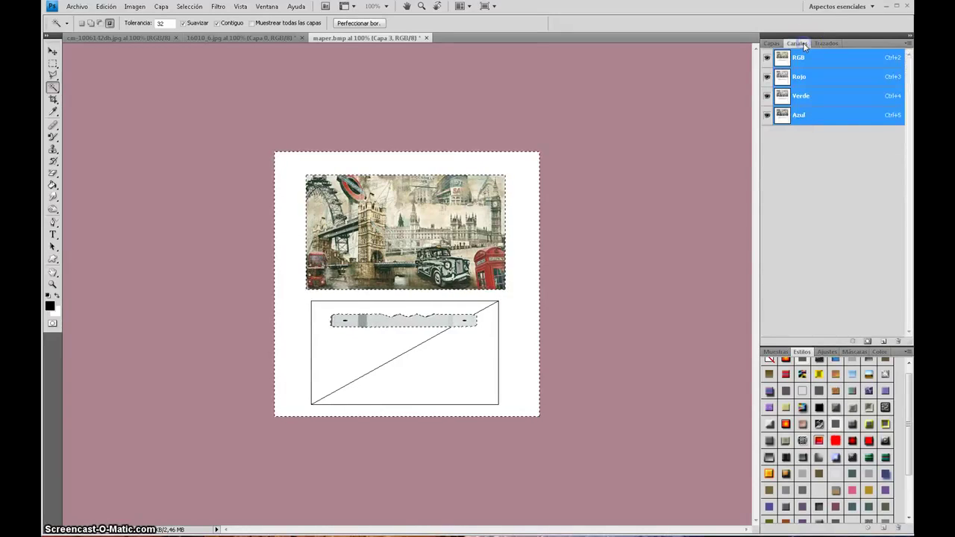
pyautogui.click(885, 341)
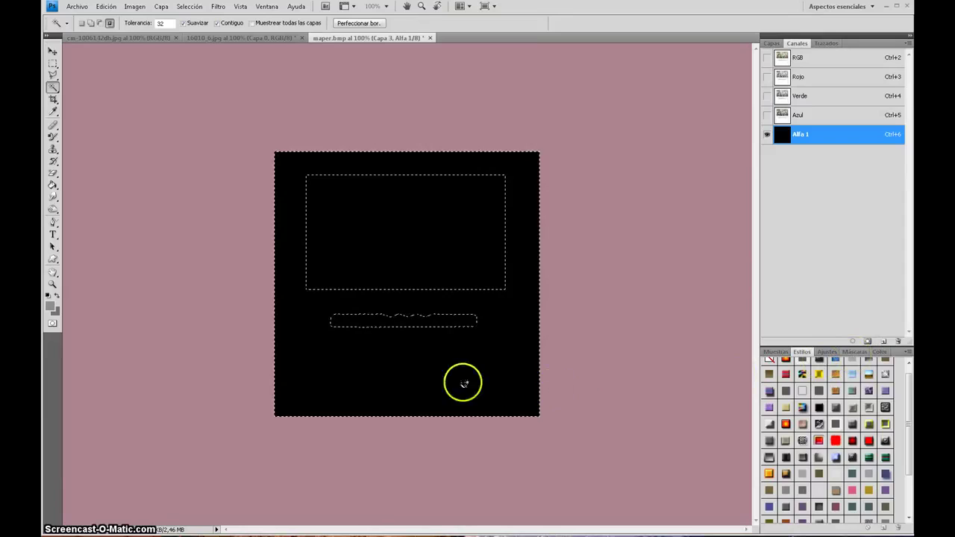
pyautogui.press('shift')
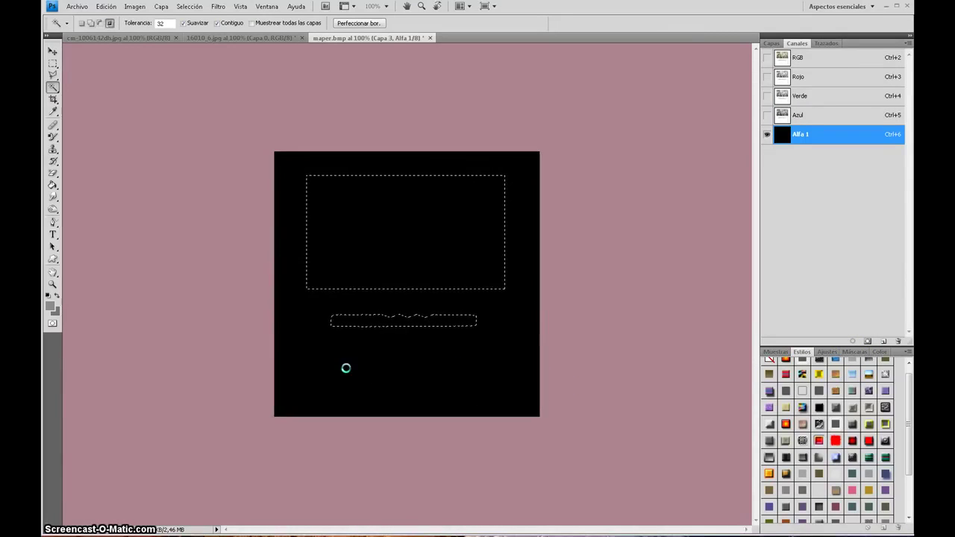
pyautogui.press('Delete')
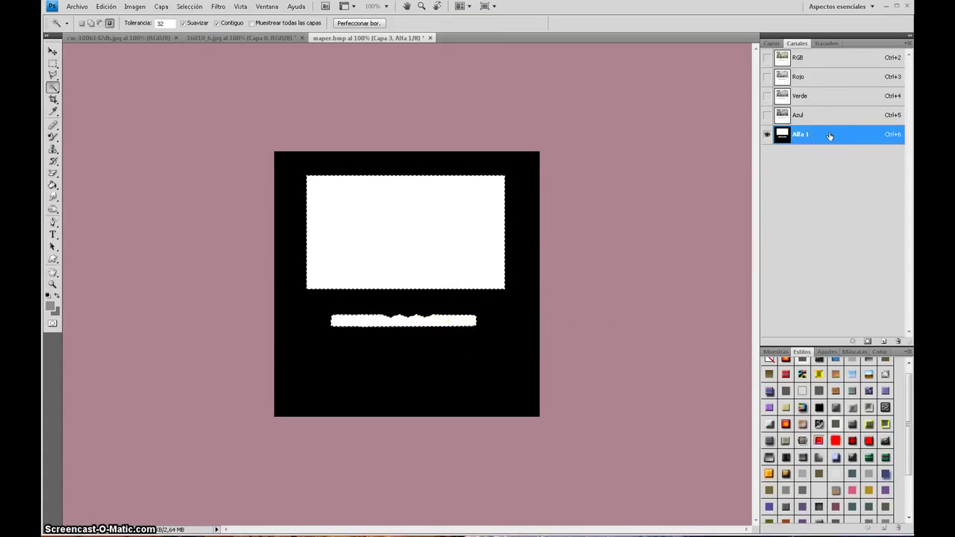
pyautogui.hotkey('ctrl', 'd')
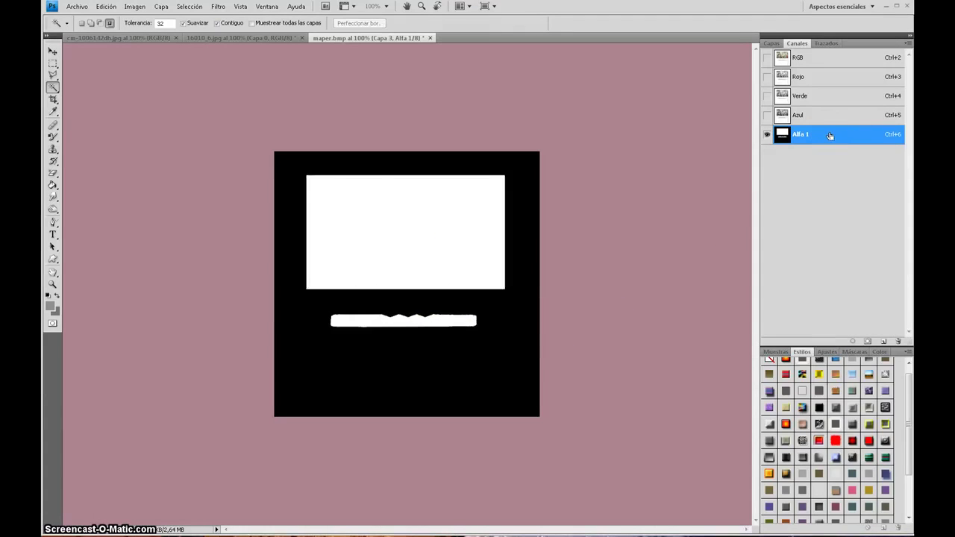
# Step: Return to the RGB composite channel and duplicate the layer Capa 3
pyautogui.click(834, 58)
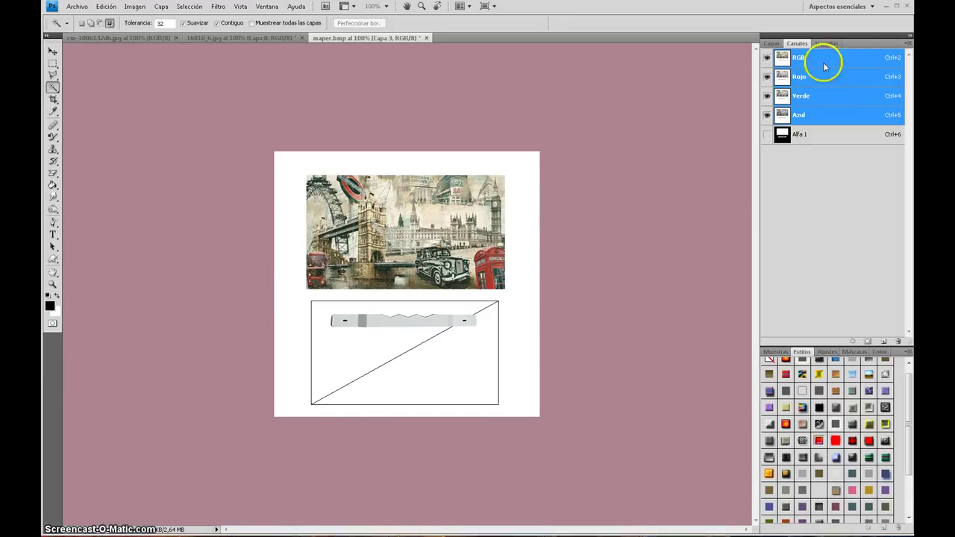
pyautogui.click(772, 42)
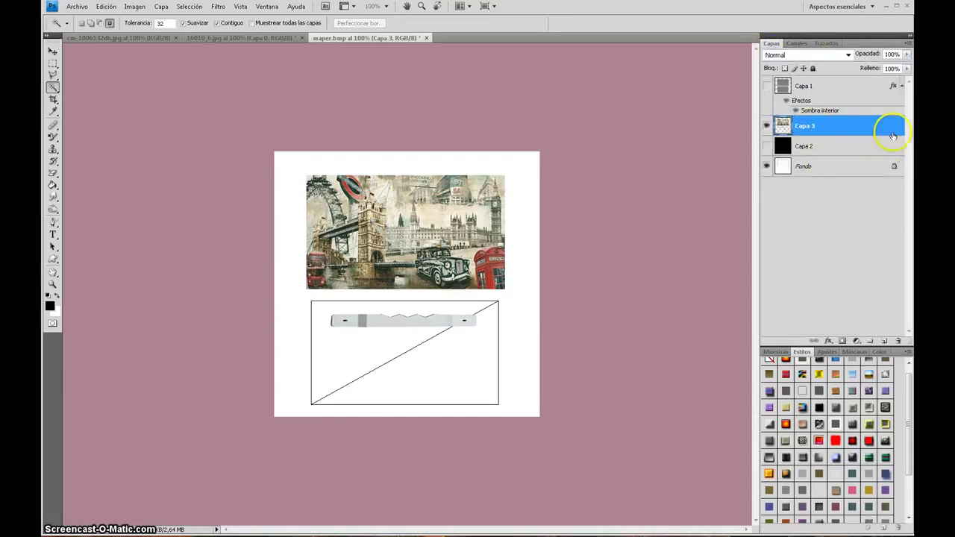
pyautogui.moveTo(857, 126); pyautogui.dragTo(883, 343)
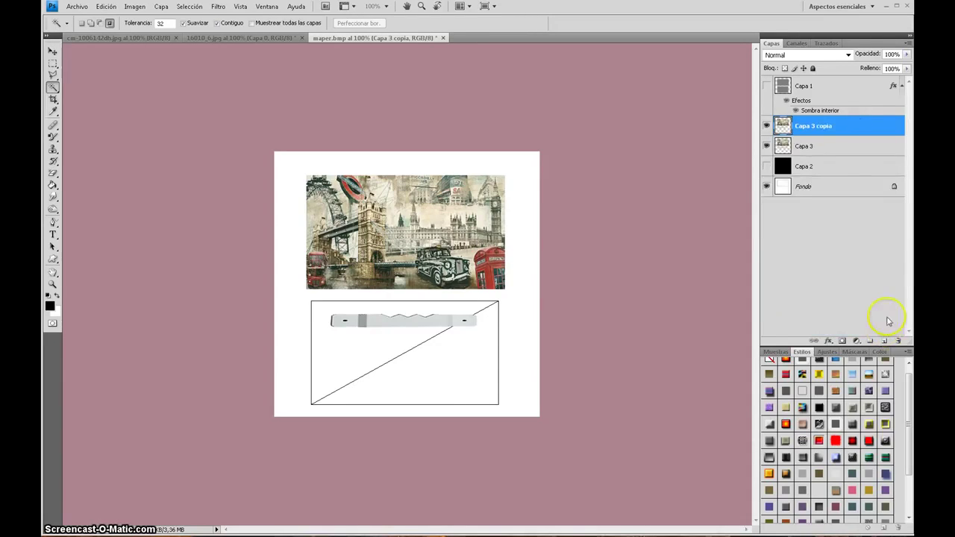
# Step: Apply a Gaussian blur to the original Capa 3 beneath its copy
pyautogui.click(839, 145)
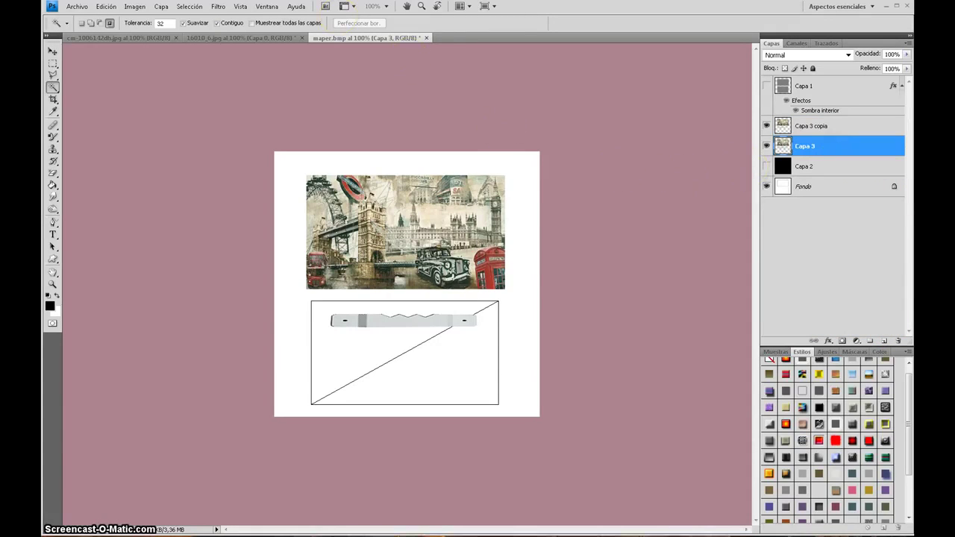
pyautogui.click(218, 9)
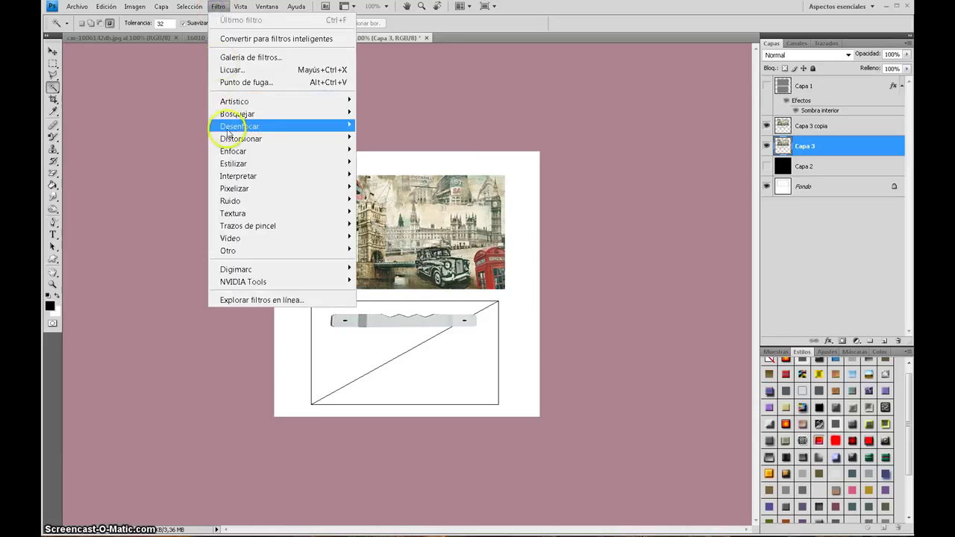
pyautogui.moveTo(232, 130)
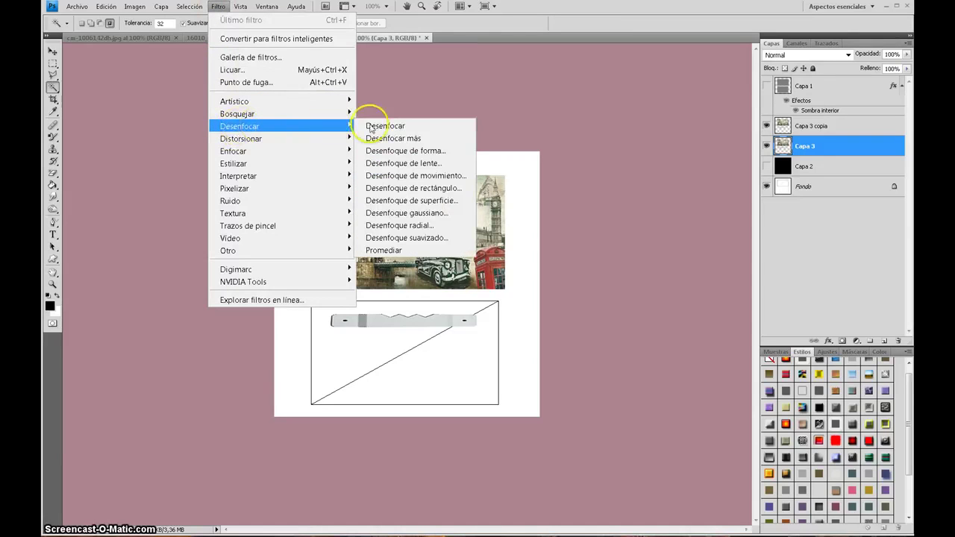
pyautogui.click(418, 212)
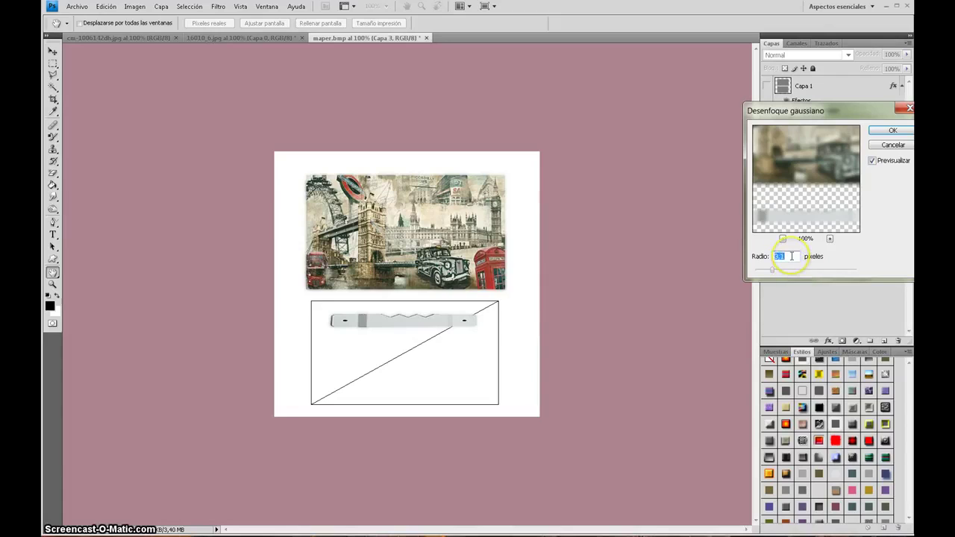
pyautogui.click(891, 131)
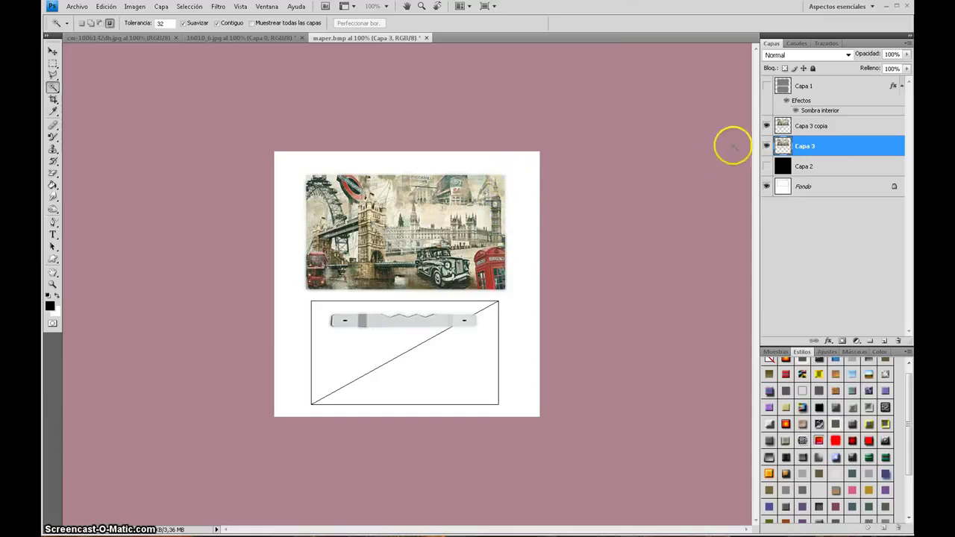
# Step: Compare the image edges with the blurred Capa 3 hidden and shown, and make the black layer Capa 2 visible
pyautogui.click(767, 146)
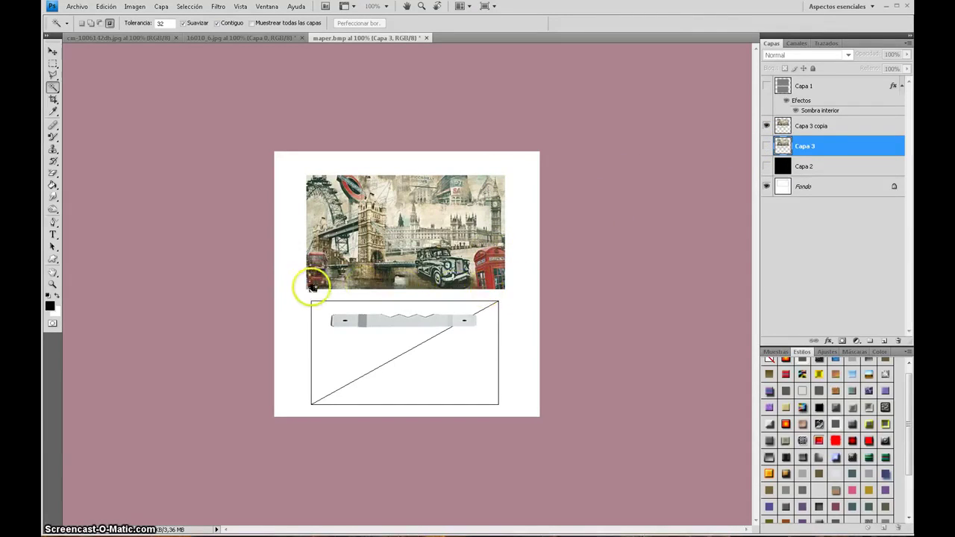
pyautogui.click(766, 147)
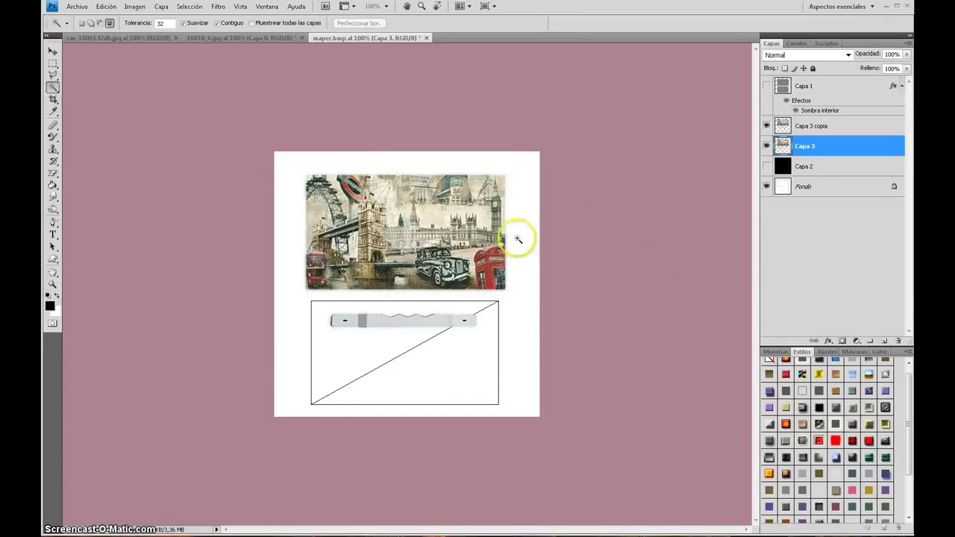
pyautogui.click(767, 167)
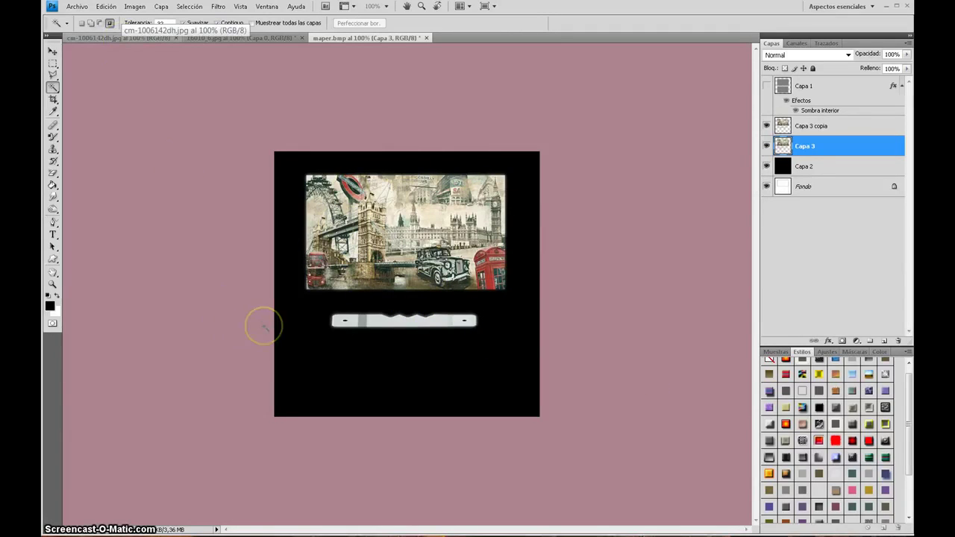
# Step: Save the image as overlay.dds in D3D/DDS format with DXT5 ARGB 8 bpp interpolated alpha compression
pyautogui.hotkey('ctrl', 'shift', 's')
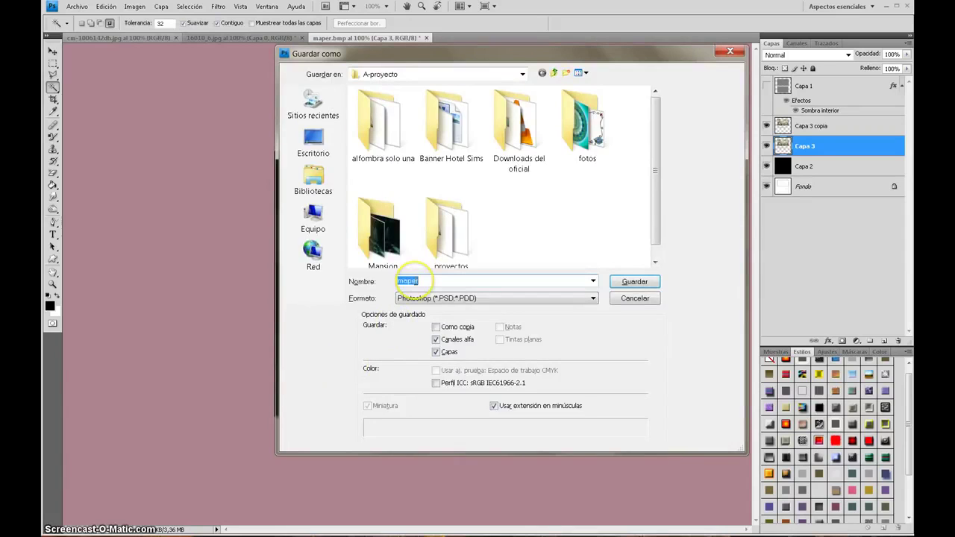
pyautogui.write('overlay')
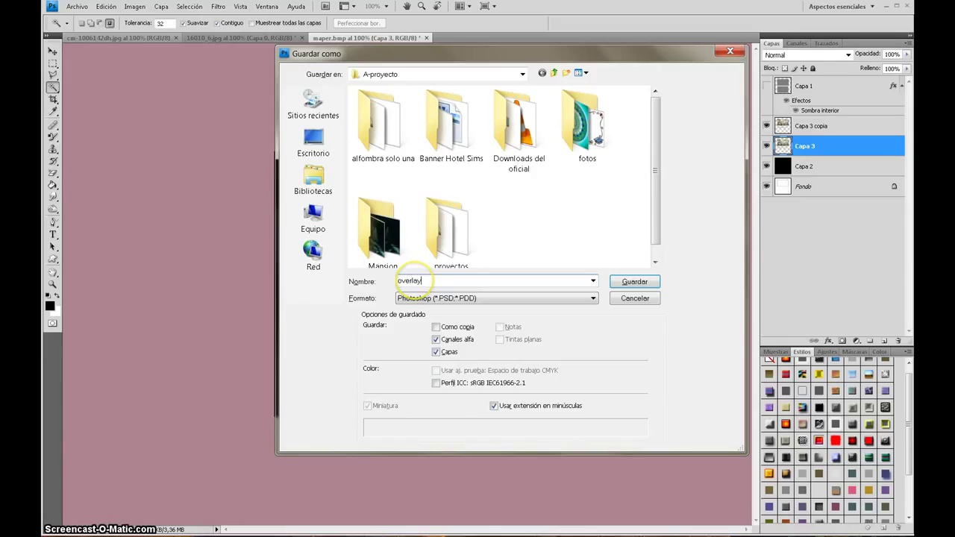
pyautogui.click(484, 298)
pyautogui.click(450, 343)
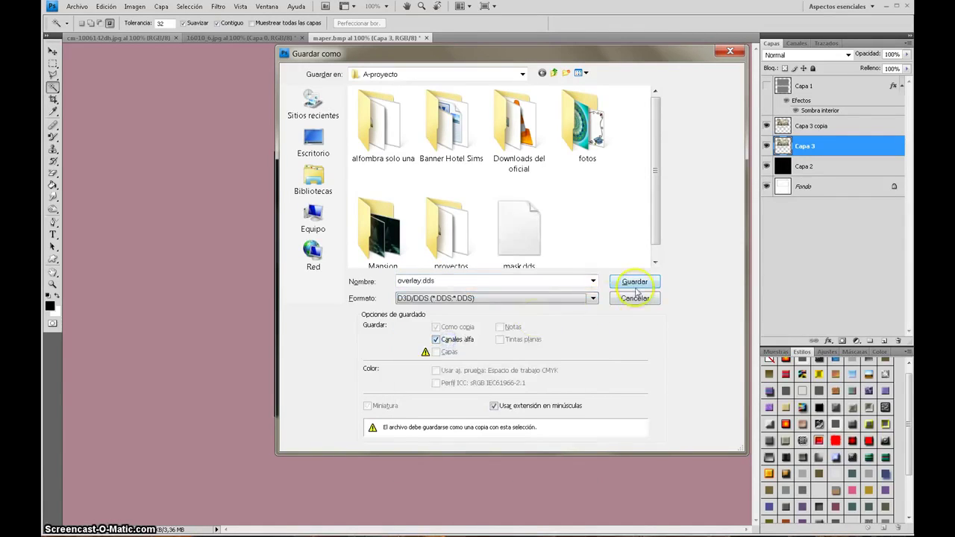
pyautogui.click(635, 284)
pyautogui.click(499, 124)
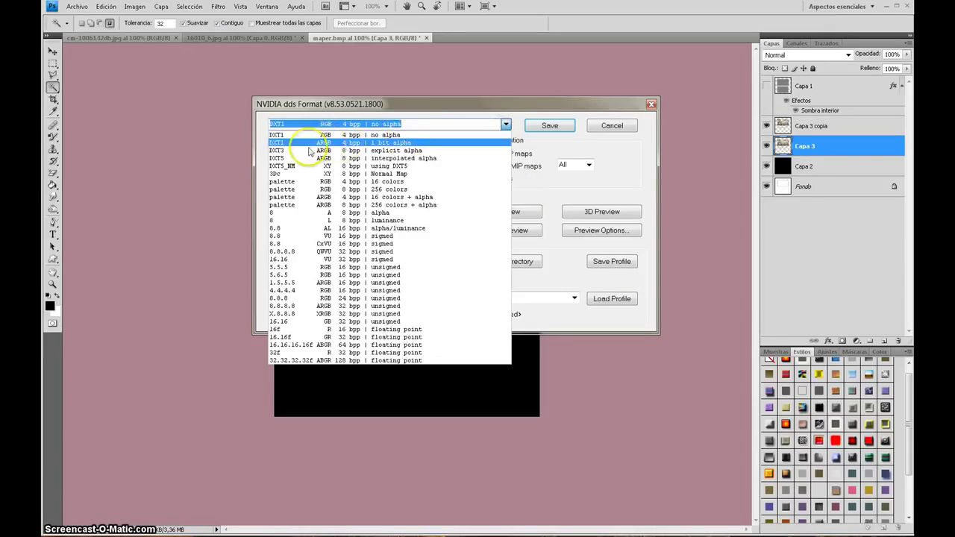
pyautogui.click(451, 159)
pyautogui.click(549, 126)
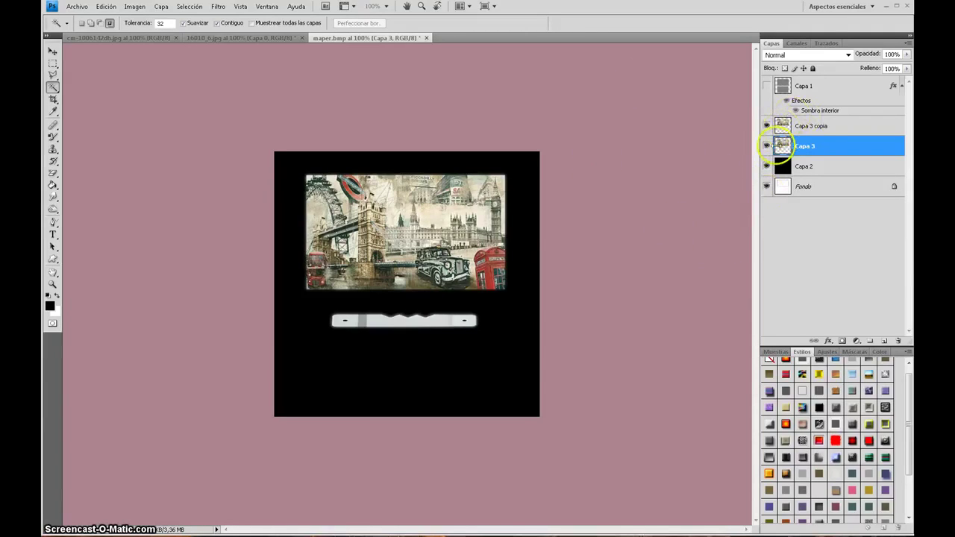
# Step: Hide the layers Capa 3 and Capa 3 copia, leaving the black Capa 2 showing
pyautogui.click(767, 146)
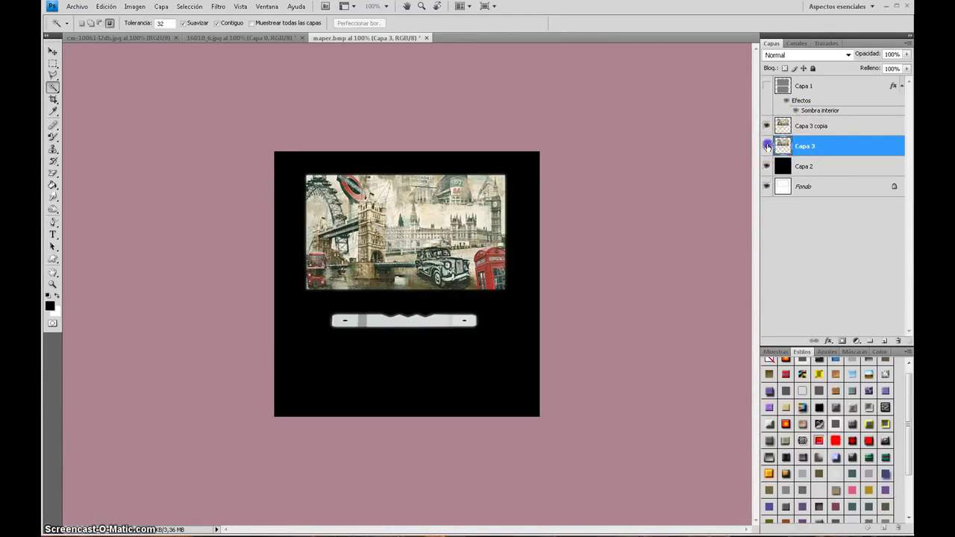
pyautogui.click(767, 126)
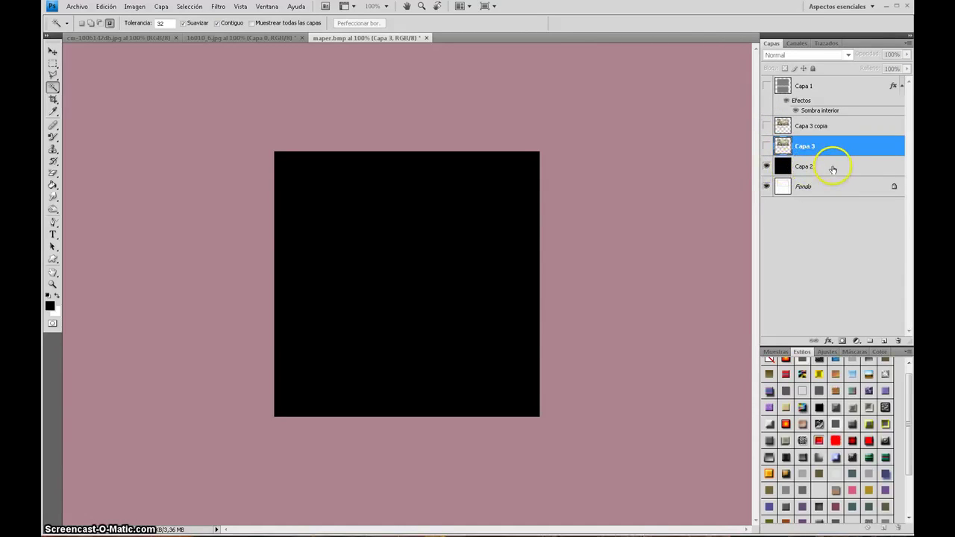
# Step: Replace the Alfa 1 channel with a new all-black alpha channel, and reselect the RGB composite and the black layer Capa 2
pyautogui.click(797, 43)
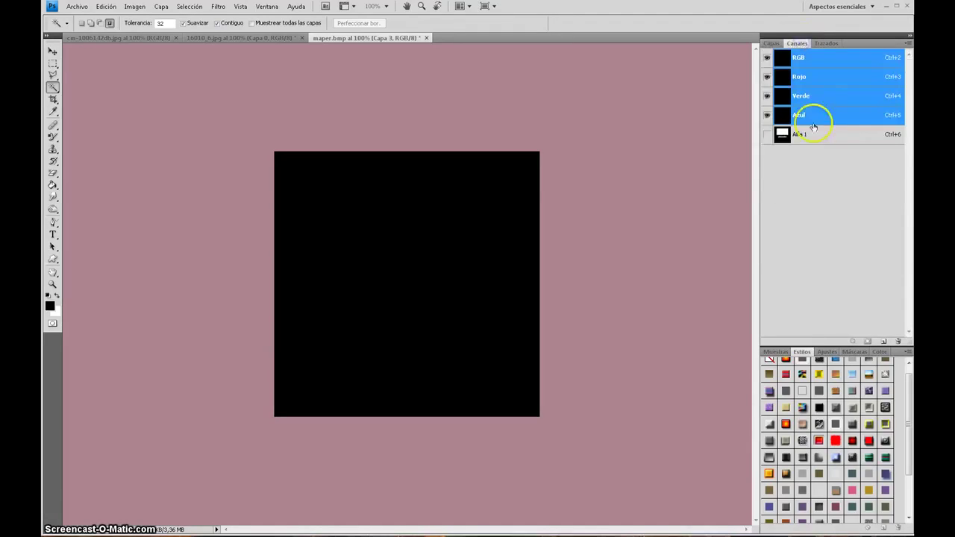
pyautogui.click(870, 135)
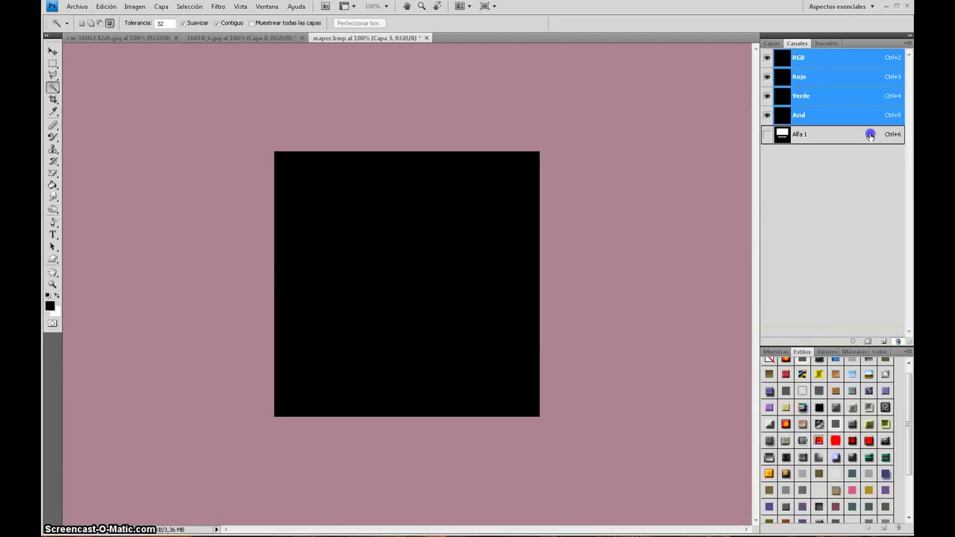
pyautogui.moveTo(899, 341); pyautogui.dragTo(900, 342)
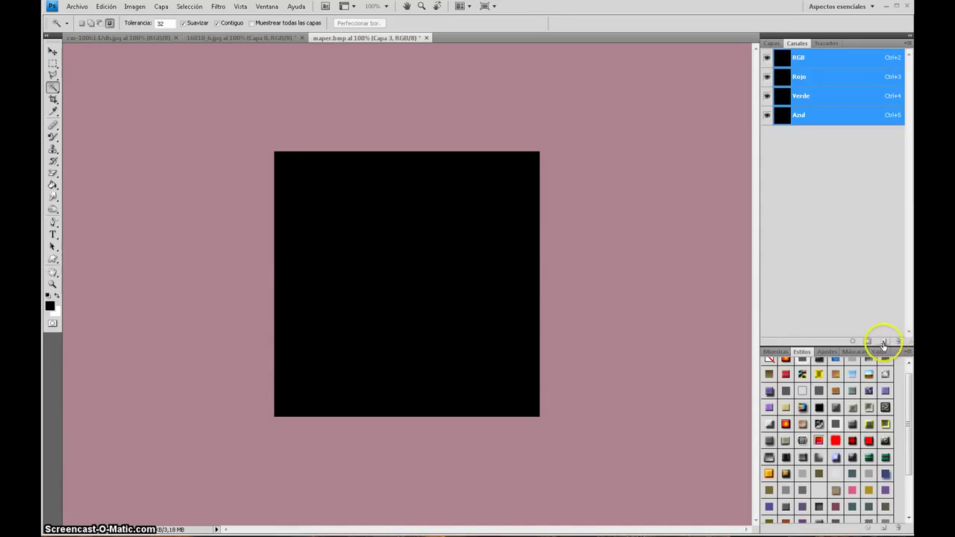
pyautogui.click(883, 341)
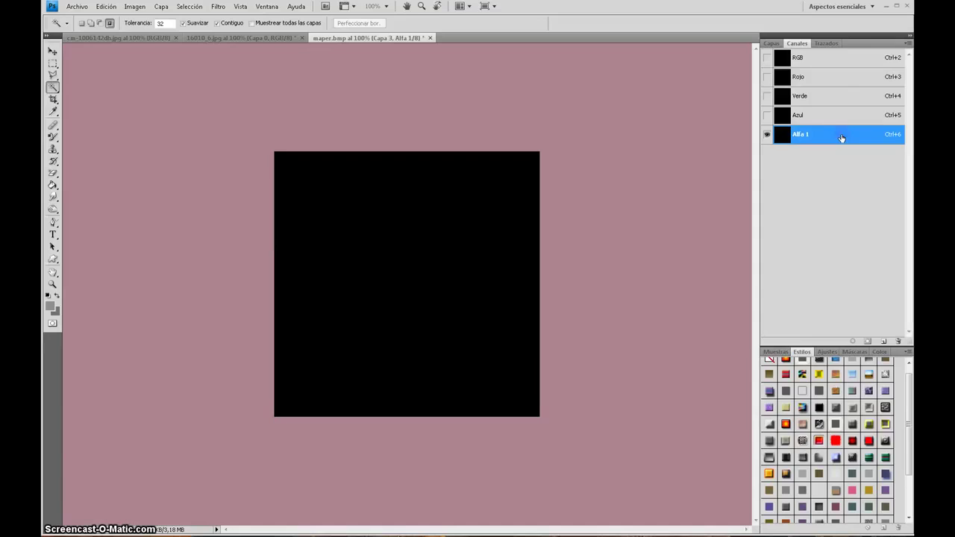
pyautogui.click(799, 54)
pyautogui.click(770, 43)
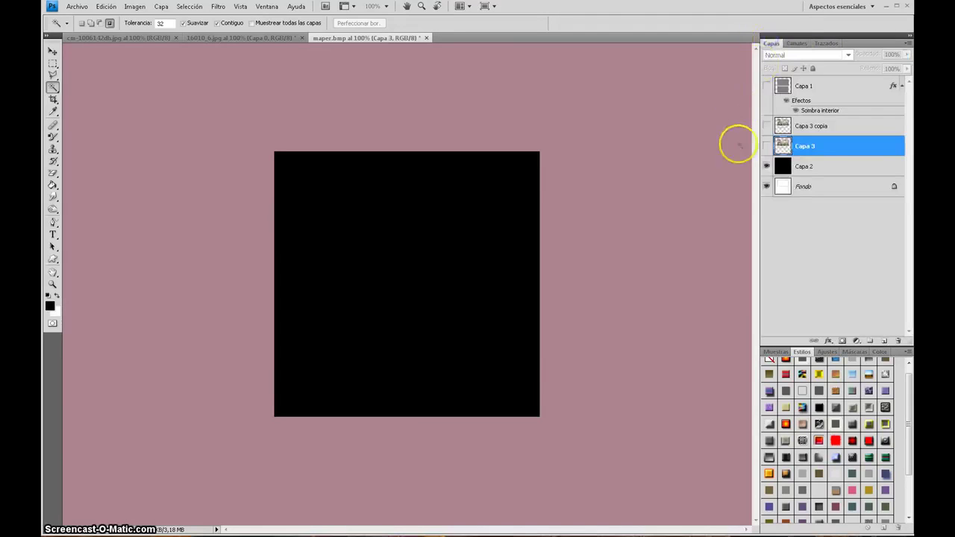
pyautogui.click(828, 166)
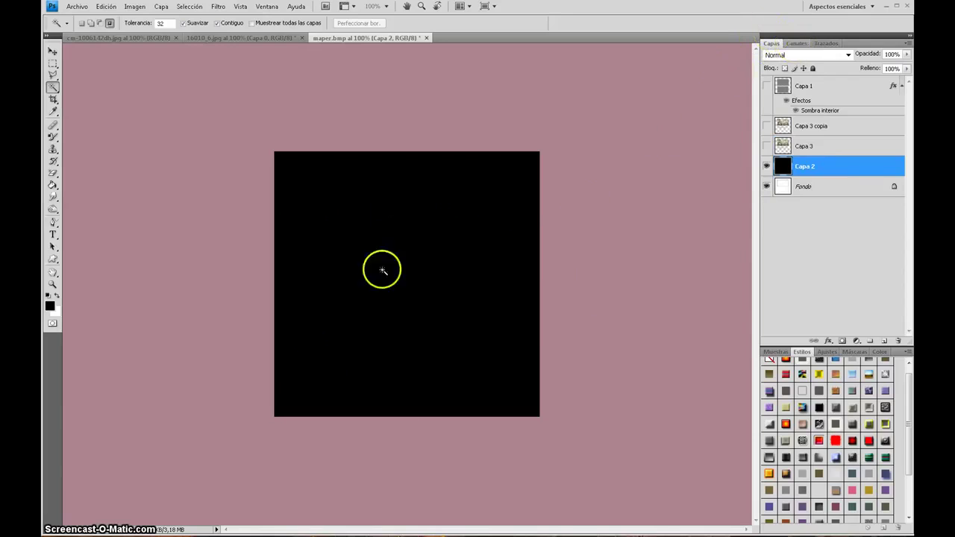
# Step: Save the black image as specular.dds in D3D/DDS format with DXT5 ARGB 8 bpp interpolated alpha compression
pyautogui.click(201, 342)
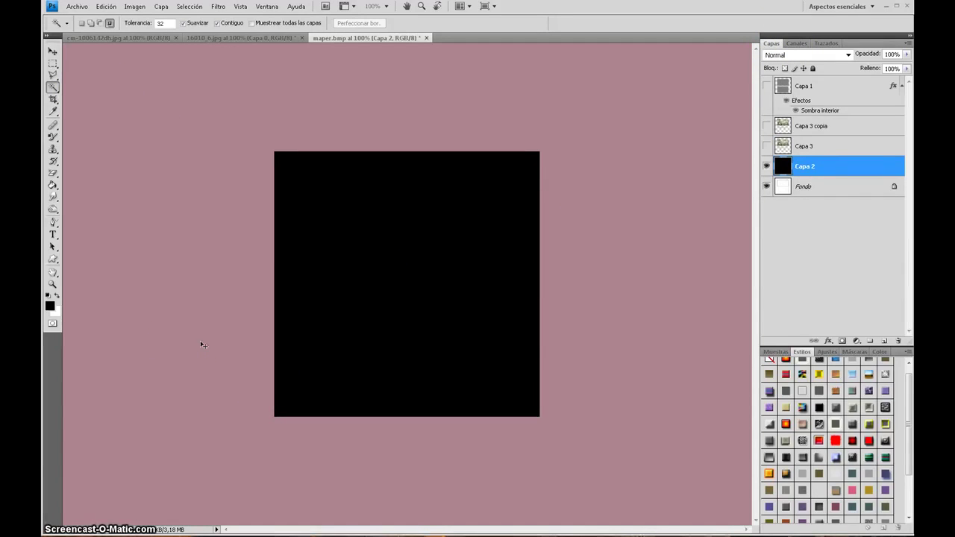
pyautogui.hotkey('ctrl', 'shift', 's')
pyautogui.write('specular')
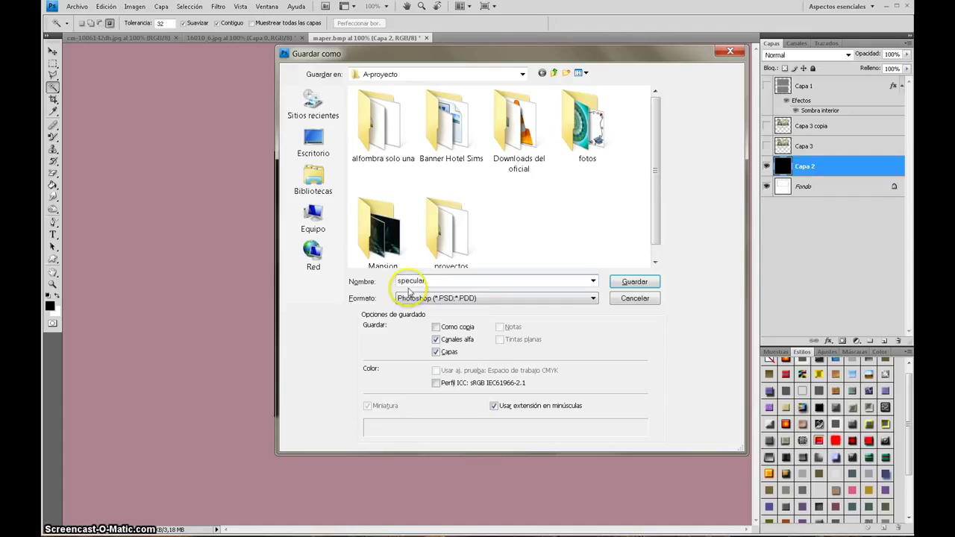
pyautogui.click(422, 299)
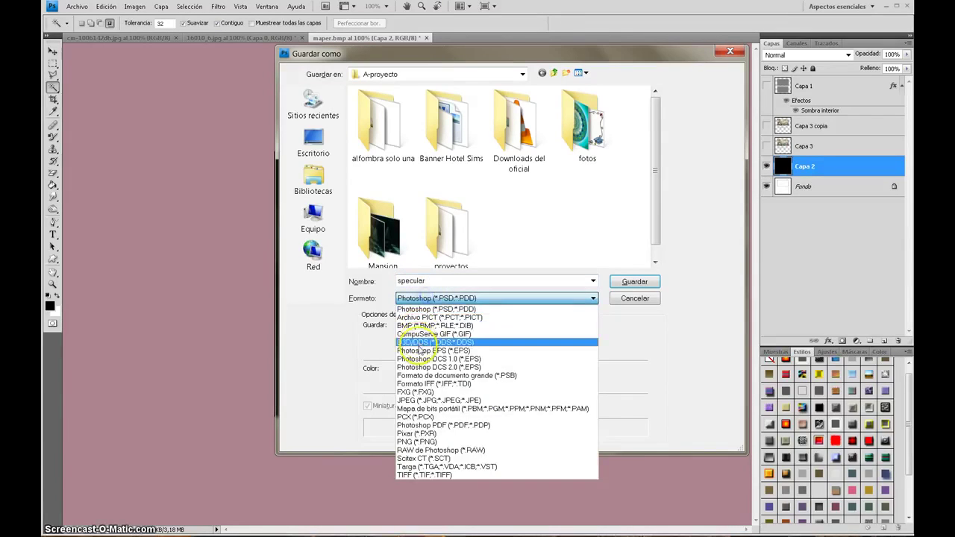
pyautogui.click(422, 342)
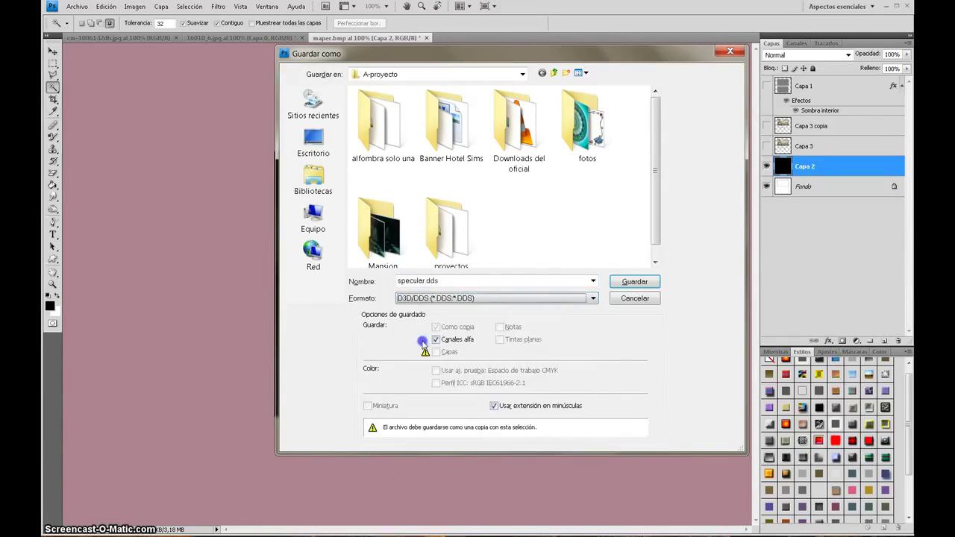
pyautogui.click(636, 282)
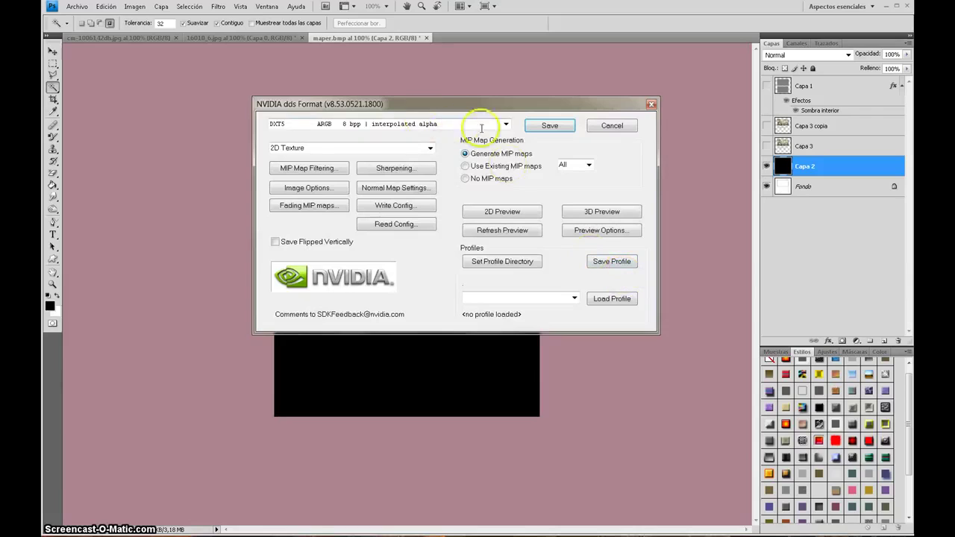
pyautogui.click(501, 125)
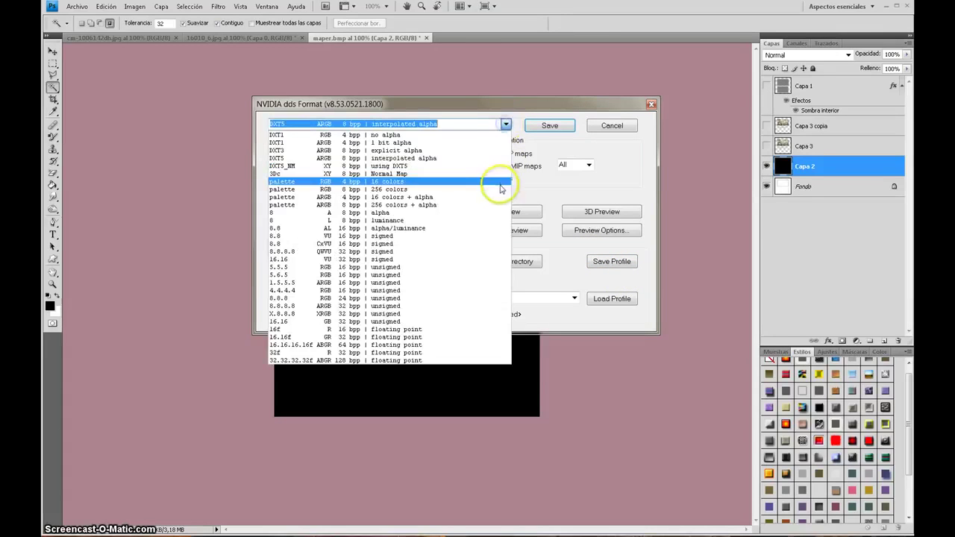
pyautogui.click(460, 158)
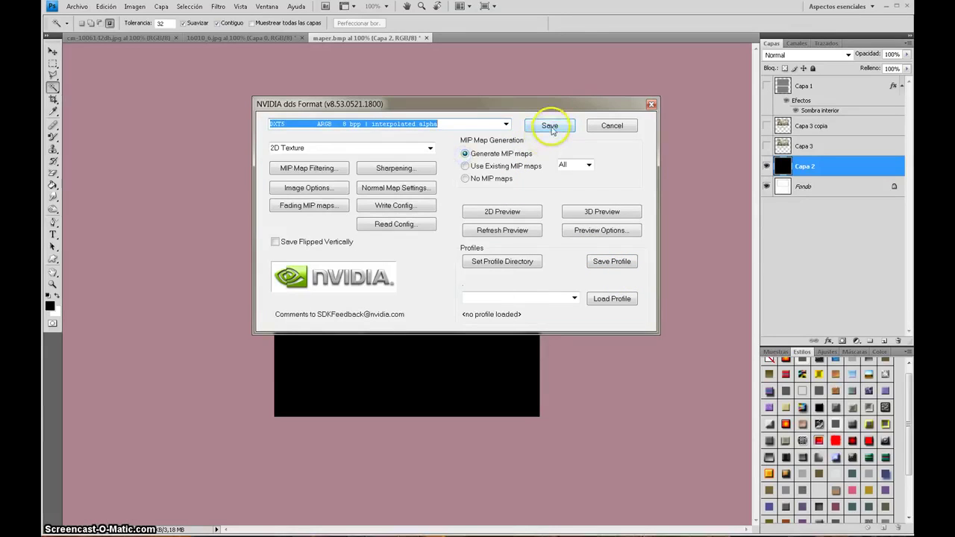
pyautogui.click(550, 127)
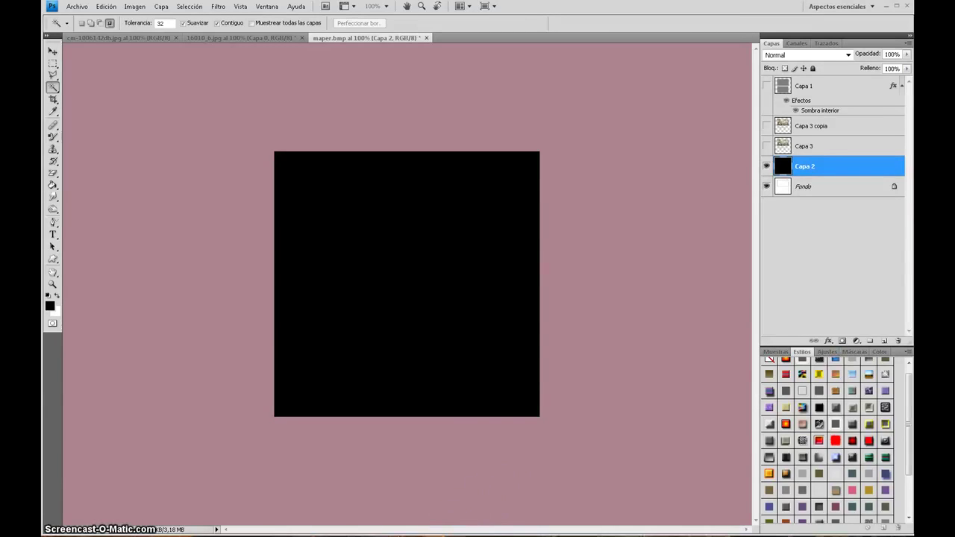
pyautogui.moveTo(341, 534)
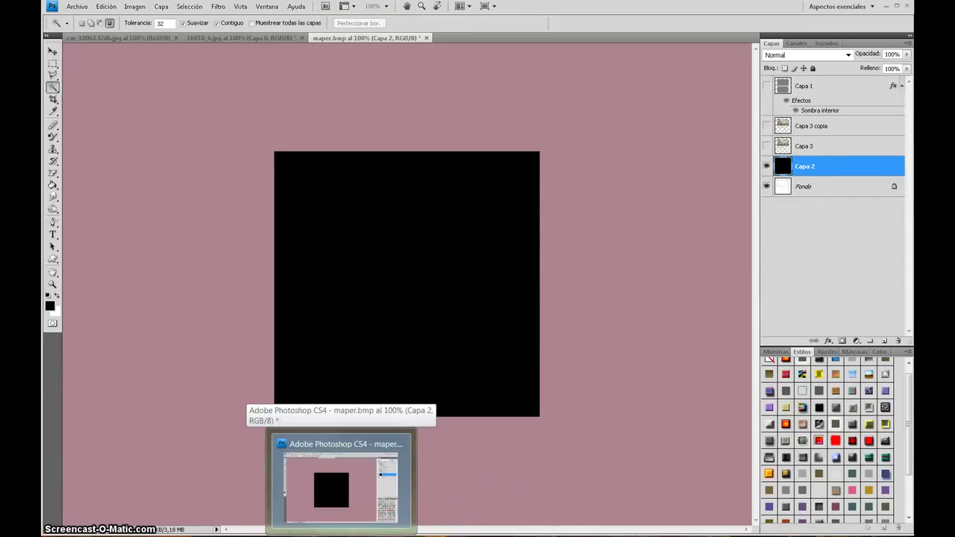